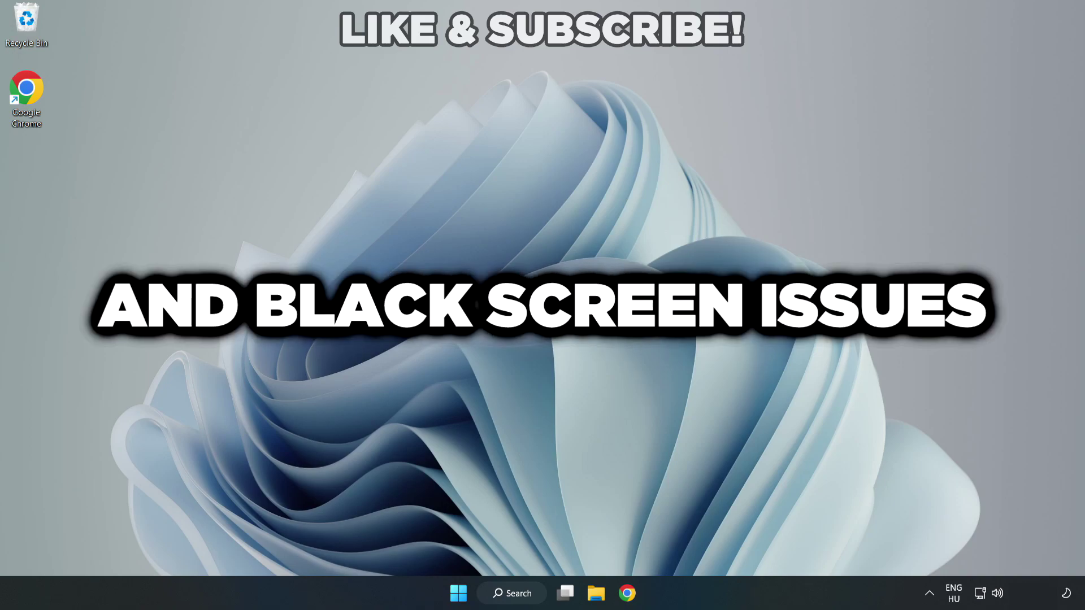
Search Windows for 'device manager' and launch Device Manager.
{"action": "left_click", "coordinate": [516, 592]}
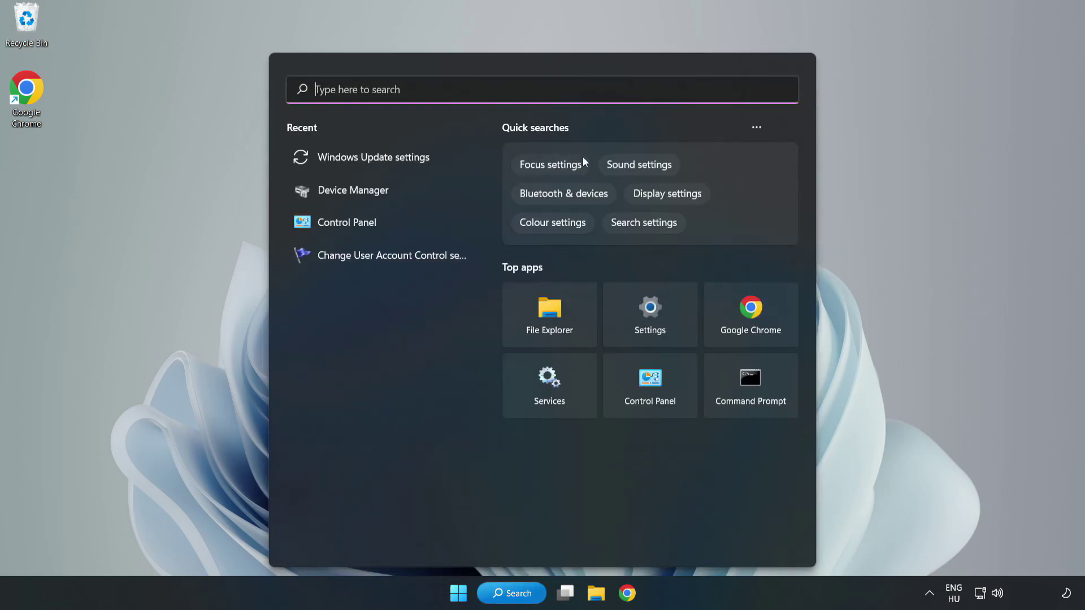
{"action": "type", "text": "device m"}
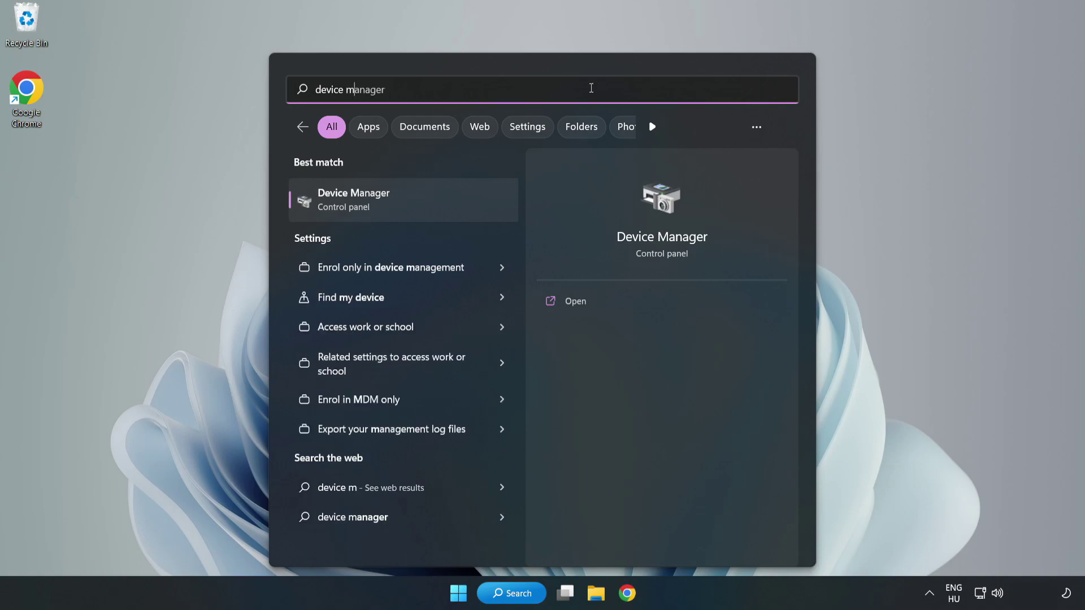
{"action": "type", "text": "anager"}
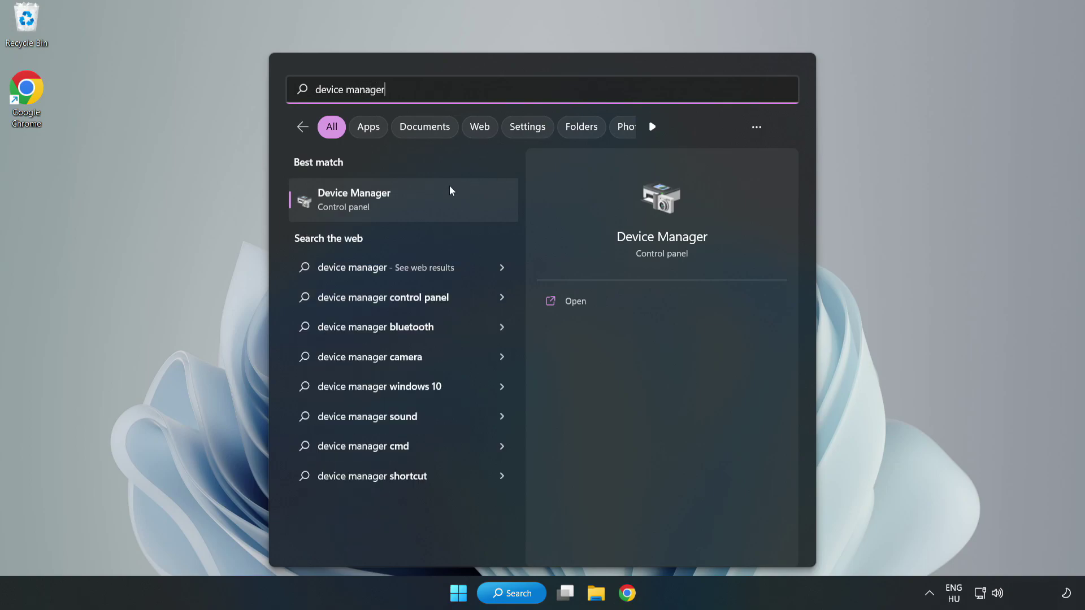
{"action": "left_click", "coordinate": [404, 210]}
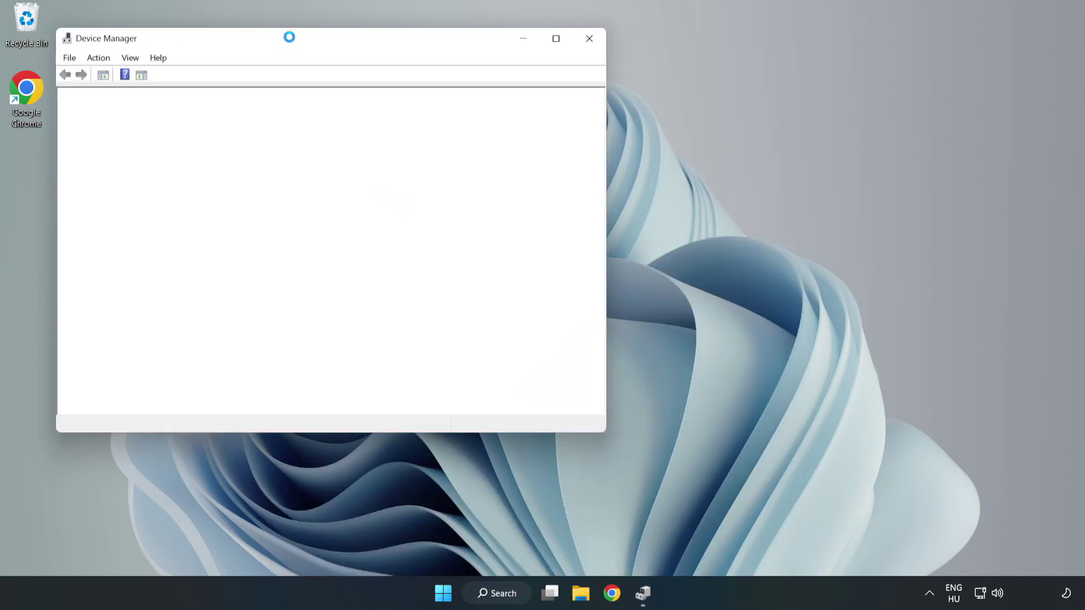
Search automatically for a VMware SVGA 3D driver, find it current, then close Device Manager.
{"action": "left_click_drag", "start_coordinate": [290, 41], "coordinate": [482, 97]}
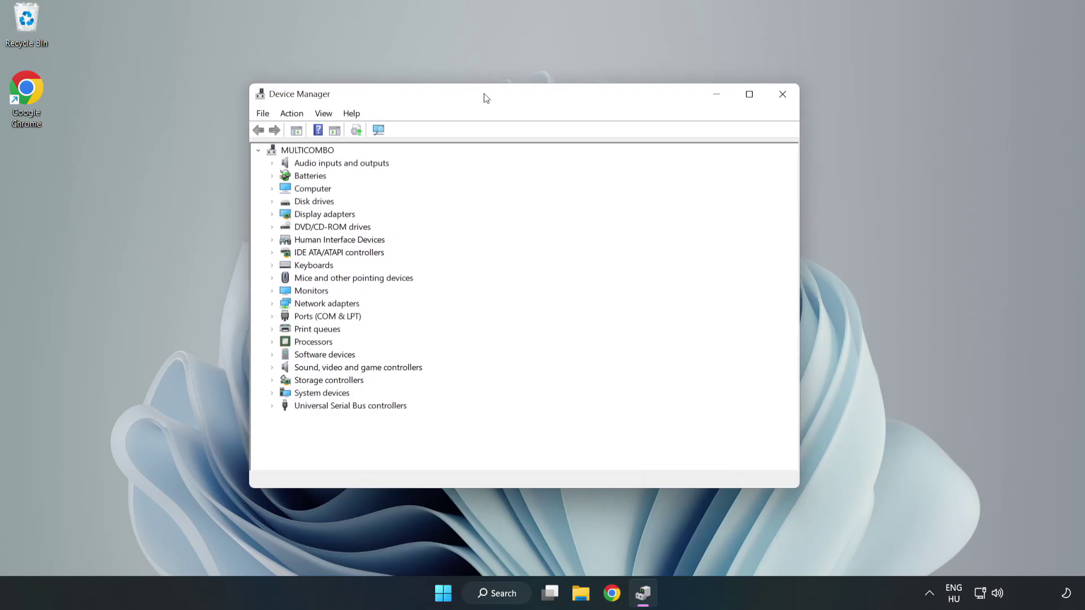
{"action": "left_click", "coordinate": [289, 217]}
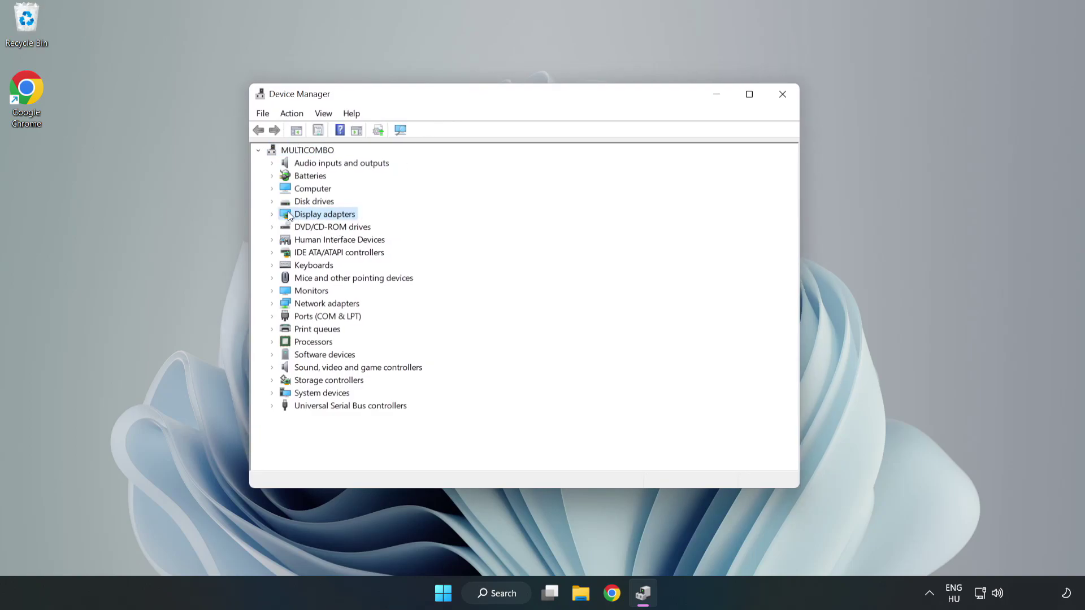
{"action": "left_click", "coordinate": [272, 217]}
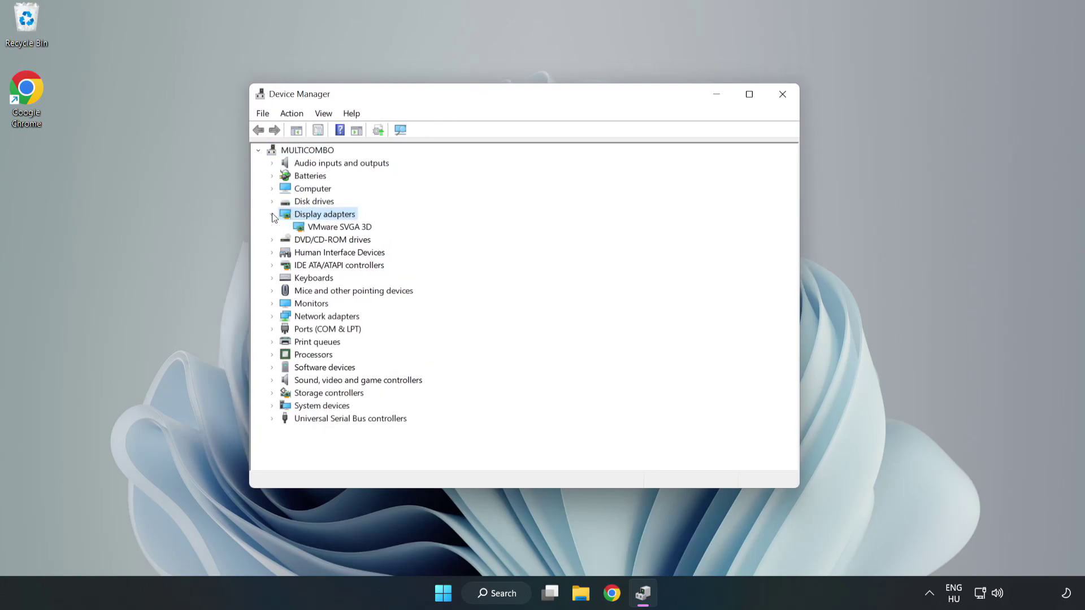
{"action": "left_click", "coordinate": [305, 230]}
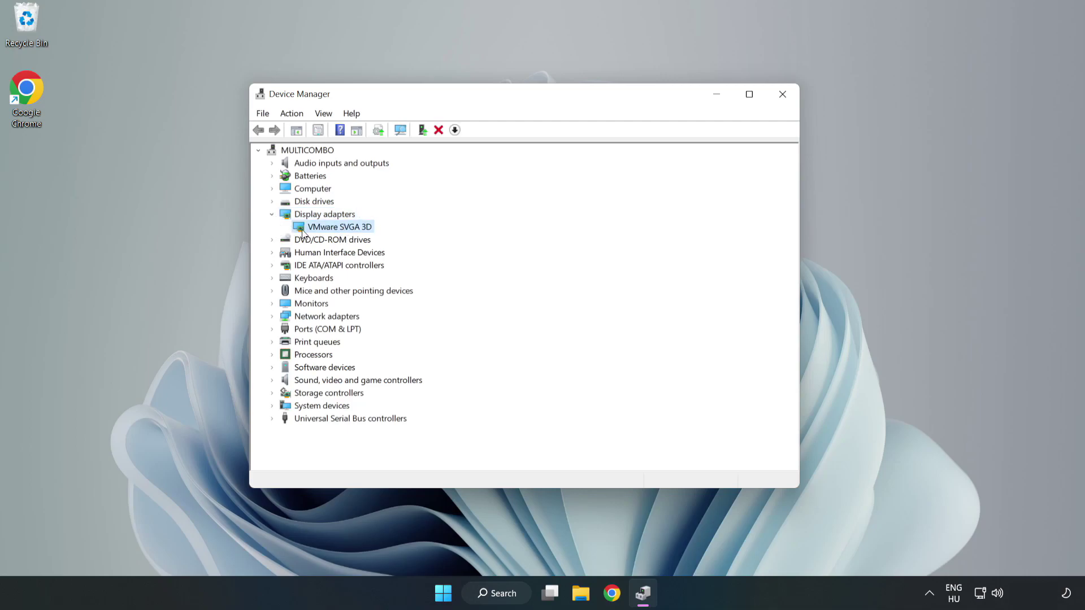
{"action": "right_click", "coordinate": [337, 232]}
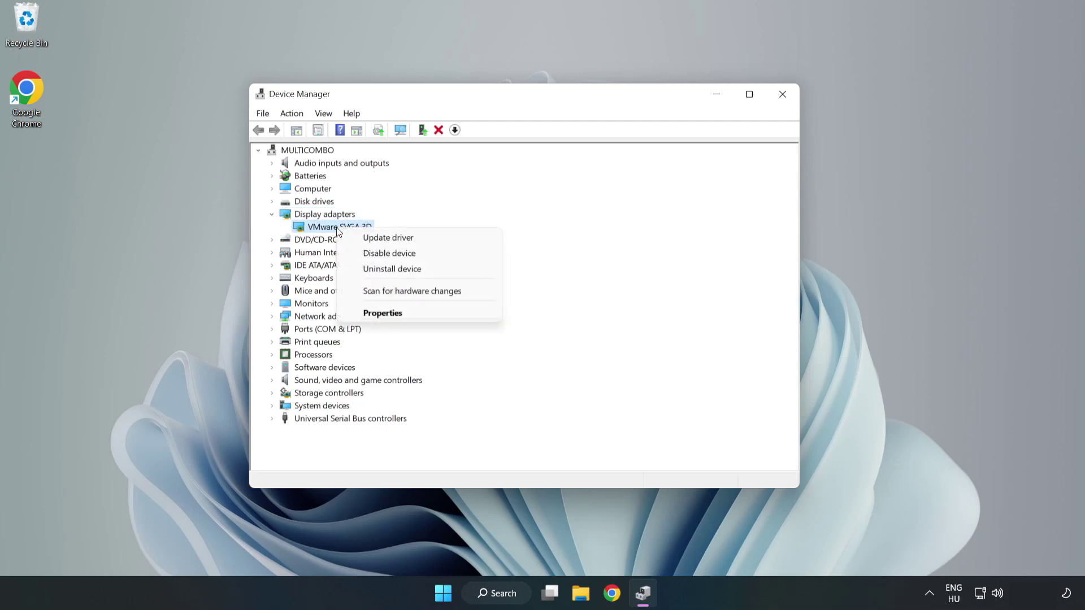
{"action": "left_click", "coordinate": [421, 240]}
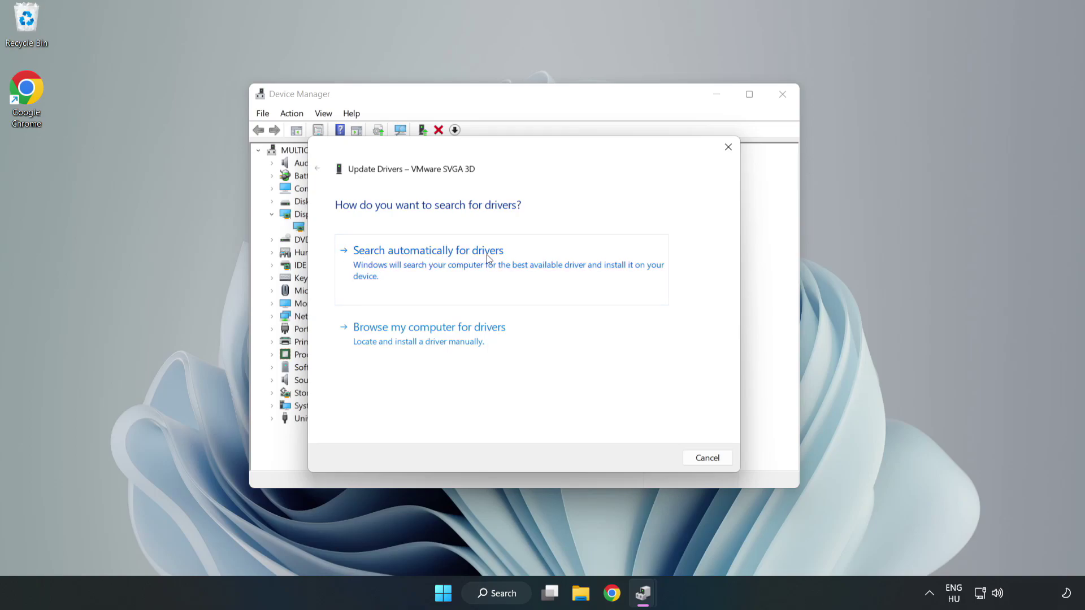
{"action": "left_click", "coordinate": [433, 263]}
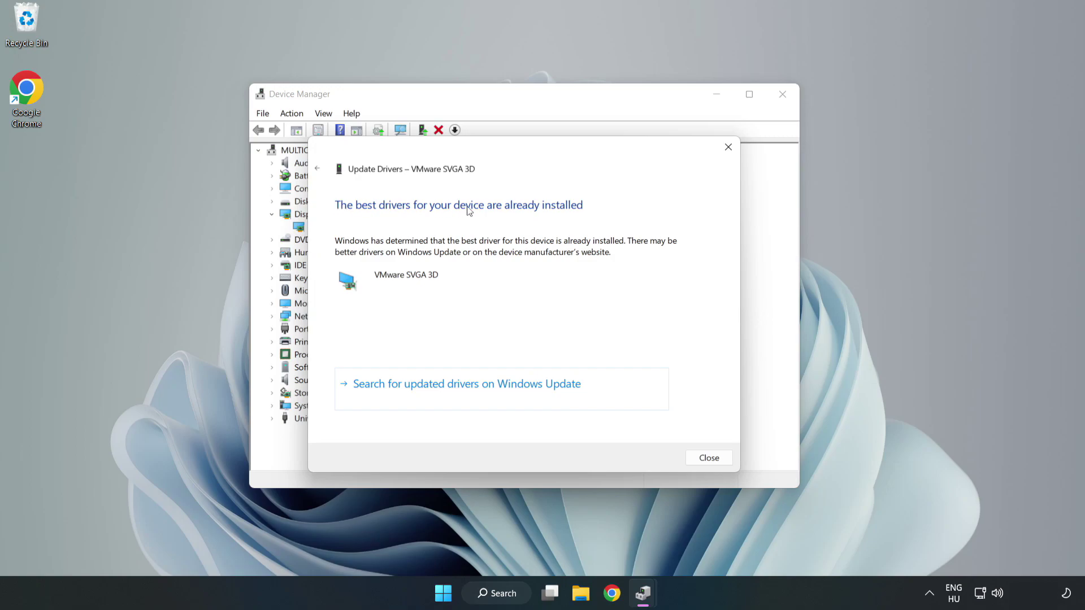
{"action": "left_click", "coordinate": [710, 459]}
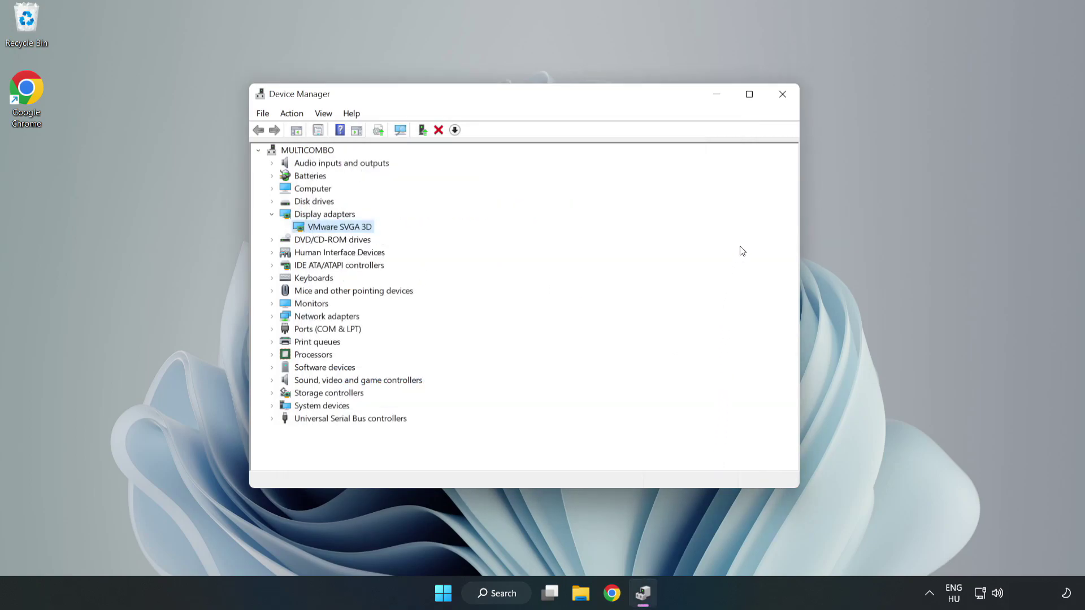
{"action": "left_click", "coordinate": [783, 97]}
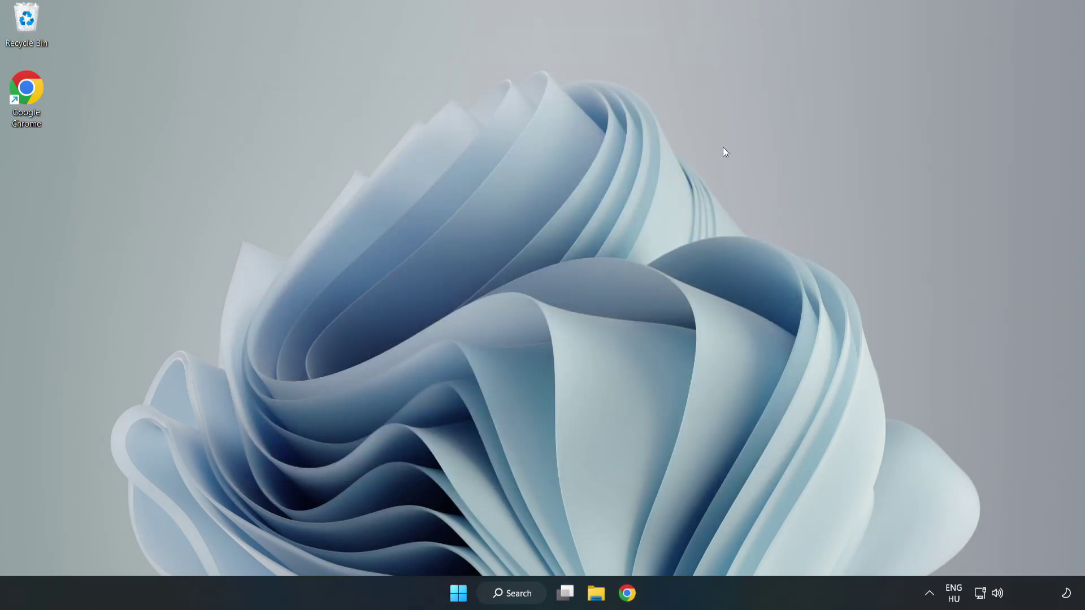
Open Windows Update through a search for 'updates', maximize it, and check for updates.
{"action": "left_click", "coordinate": [516, 594]}
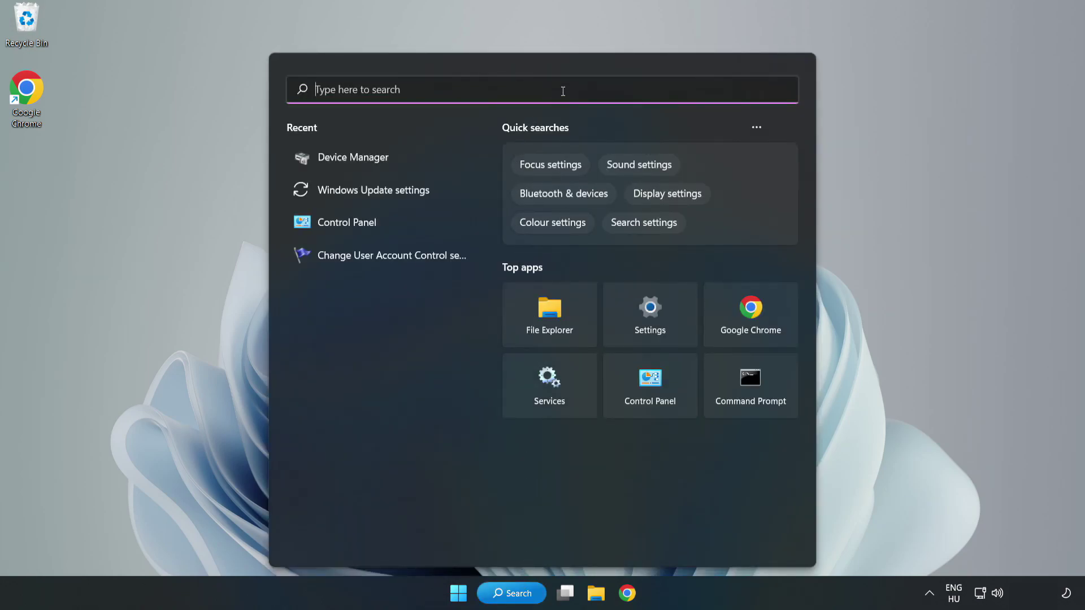
{"action": "type", "text": "updates"}
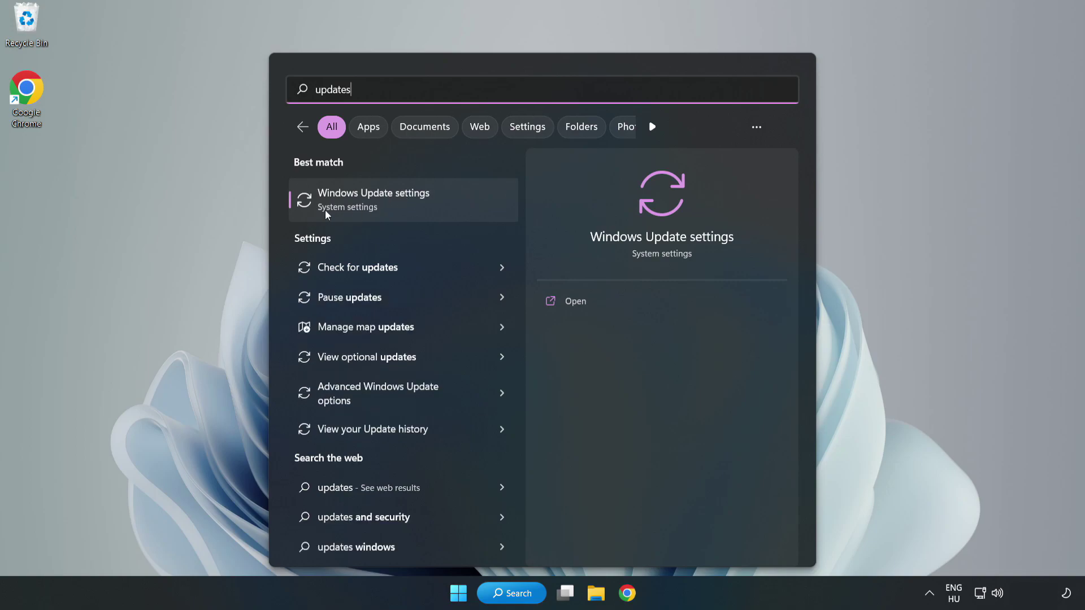
{"action": "left_click", "coordinate": [388, 206]}
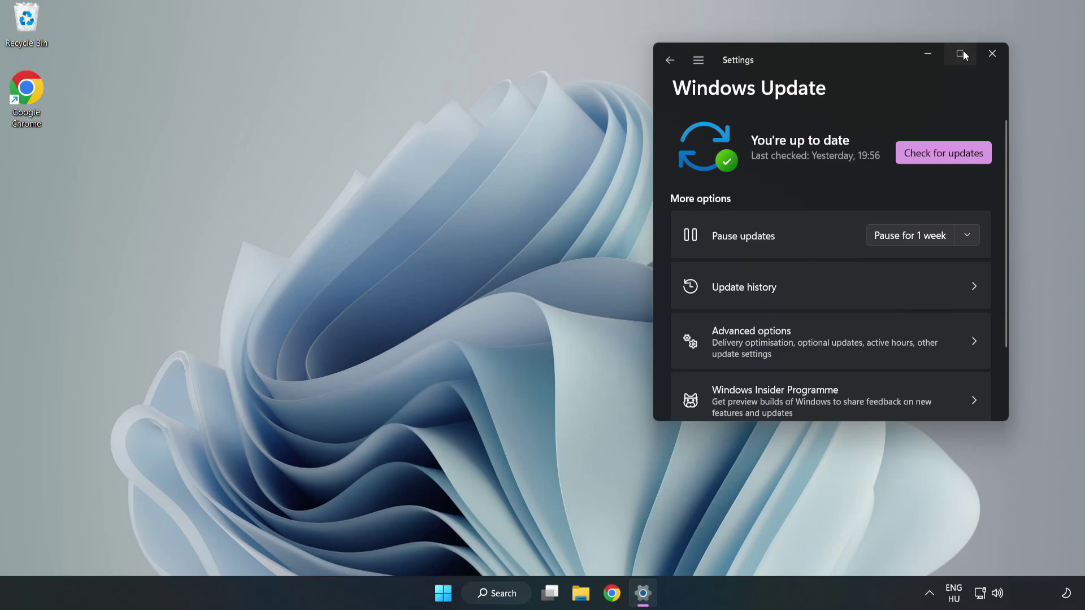
{"action": "left_click", "coordinate": [961, 52]}
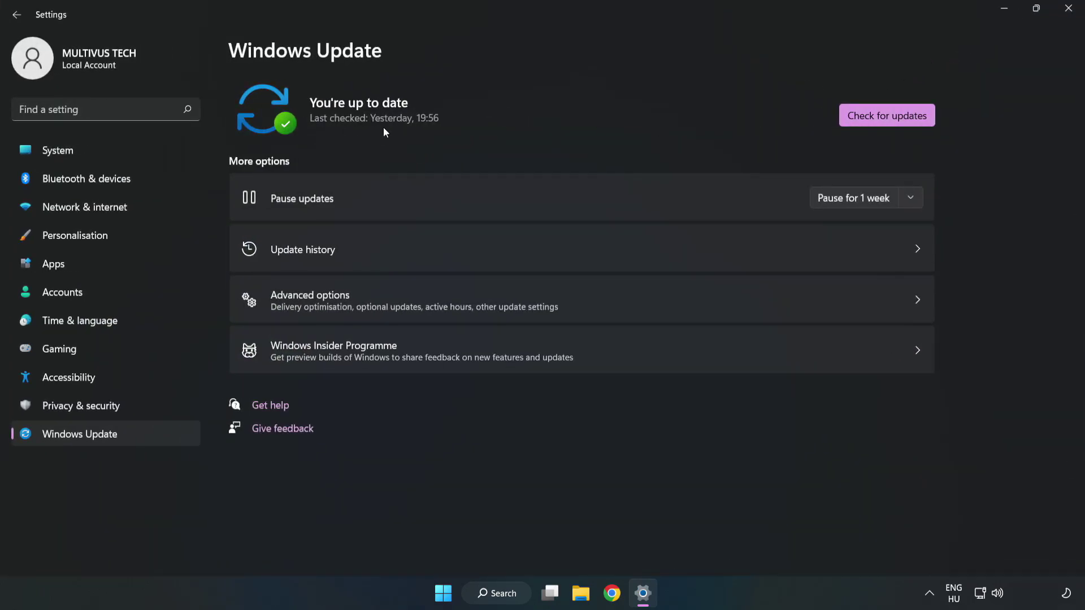
{"action": "left_click", "coordinate": [890, 118]}
Verify integrity of YOUR NOT WORKING GAME's installed files from its Steam properties.
{"action": "left_click", "coordinate": [1068, 9]}
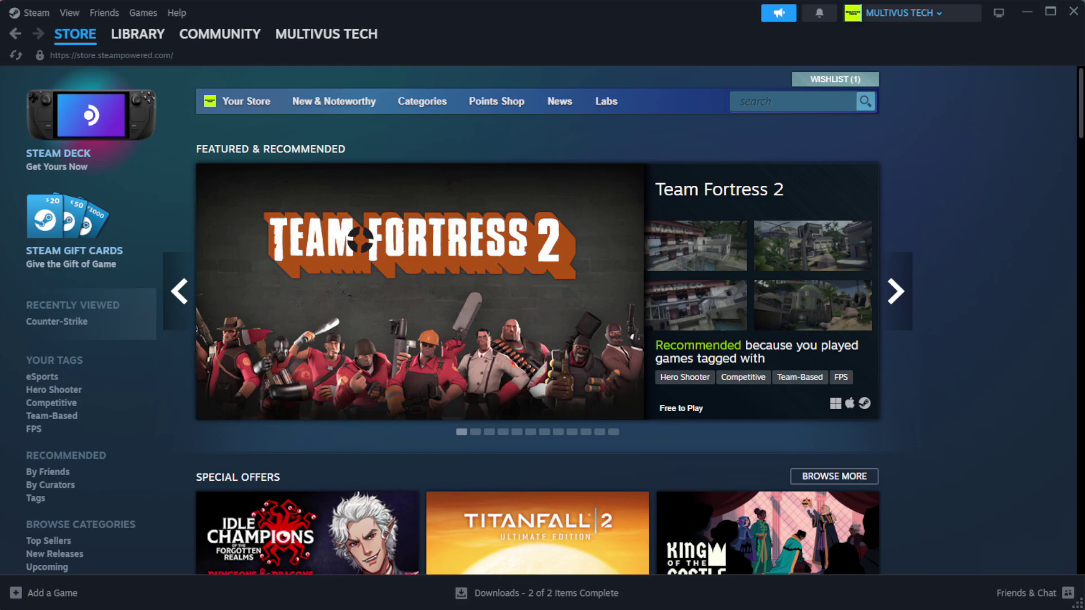
{"action": "mouse_move", "coordinate": [153, 39]}
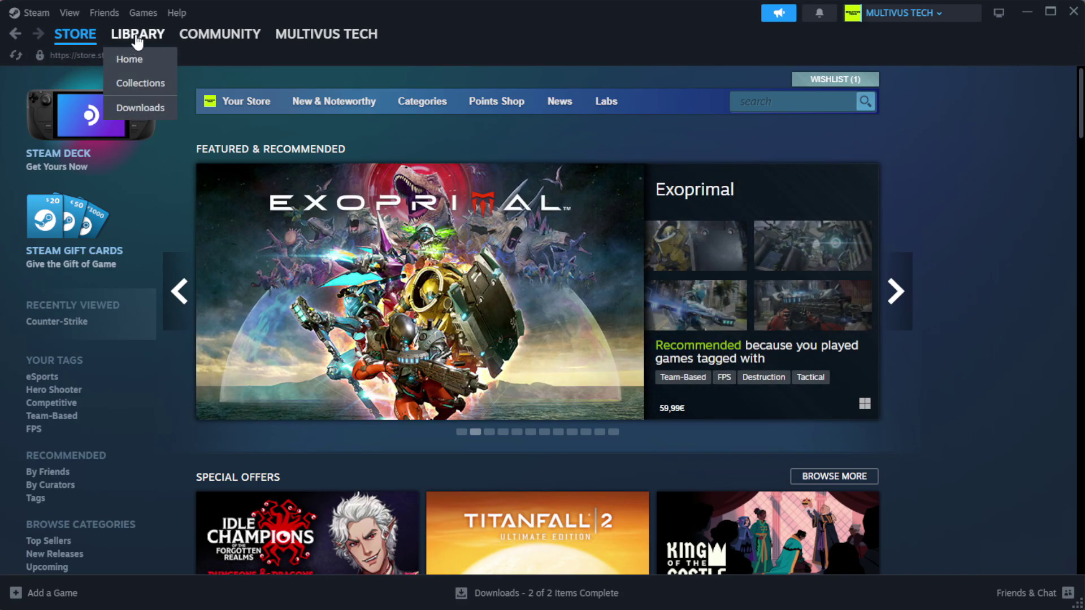
{"action": "left_click", "coordinate": [154, 62]}
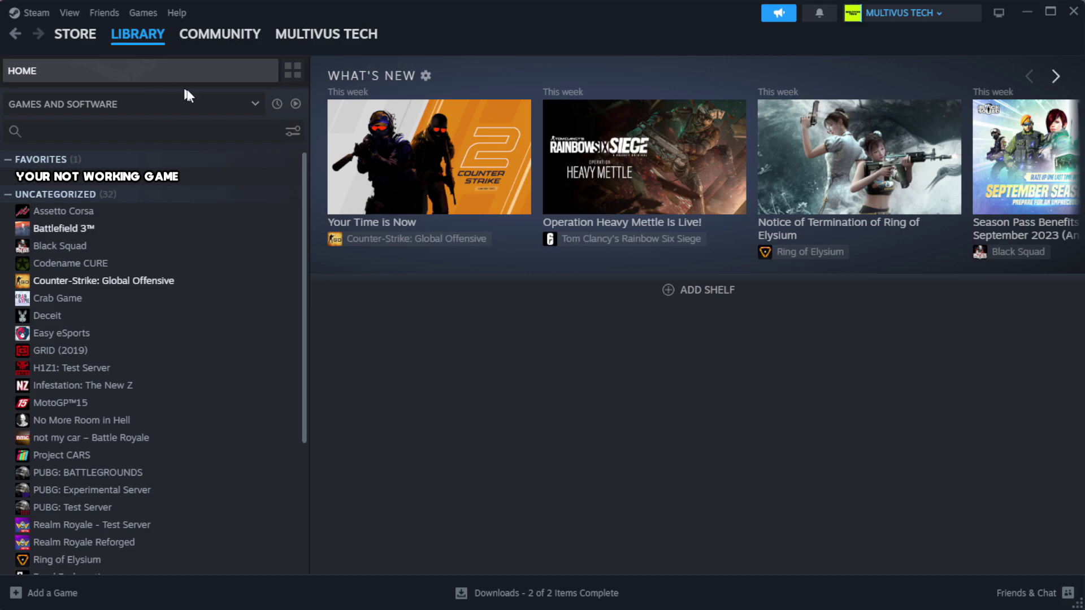
{"action": "right_click", "coordinate": [267, 179]}
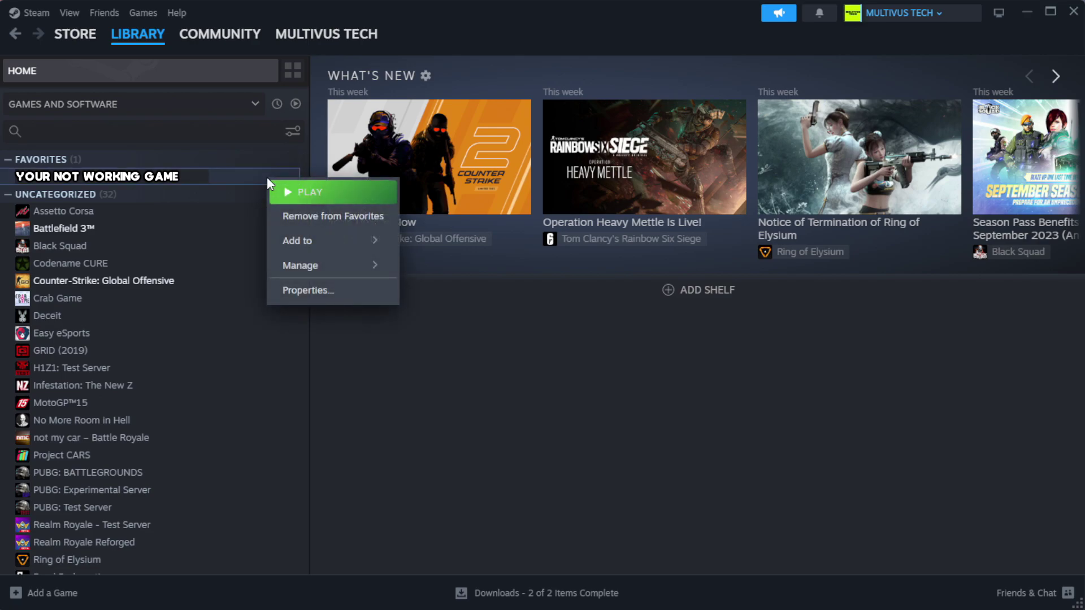
{"action": "left_click", "coordinate": [339, 297]}
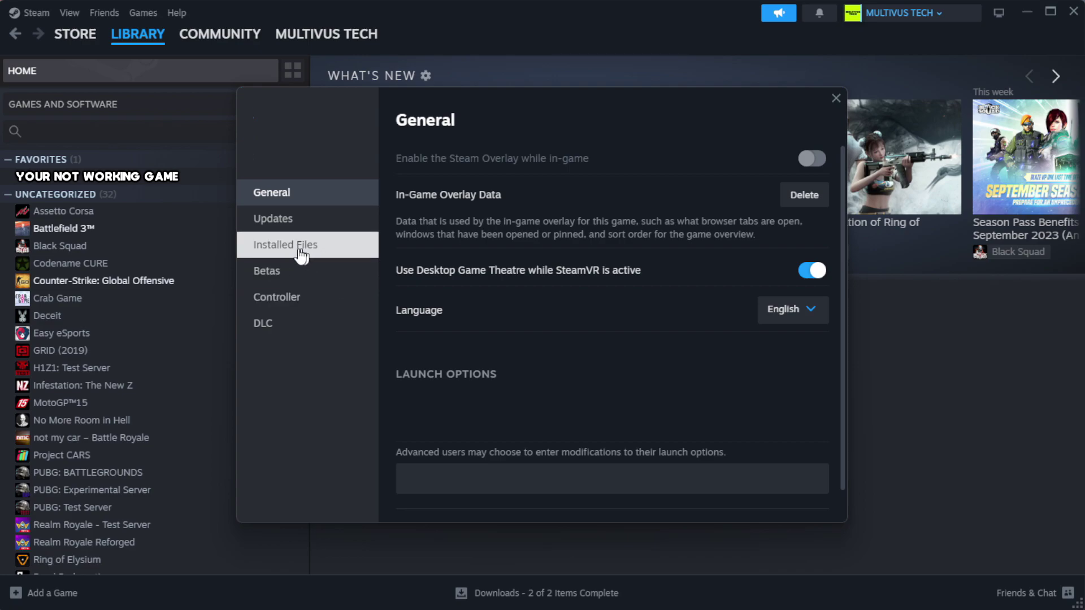
{"action": "left_click", "coordinate": [357, 258]}
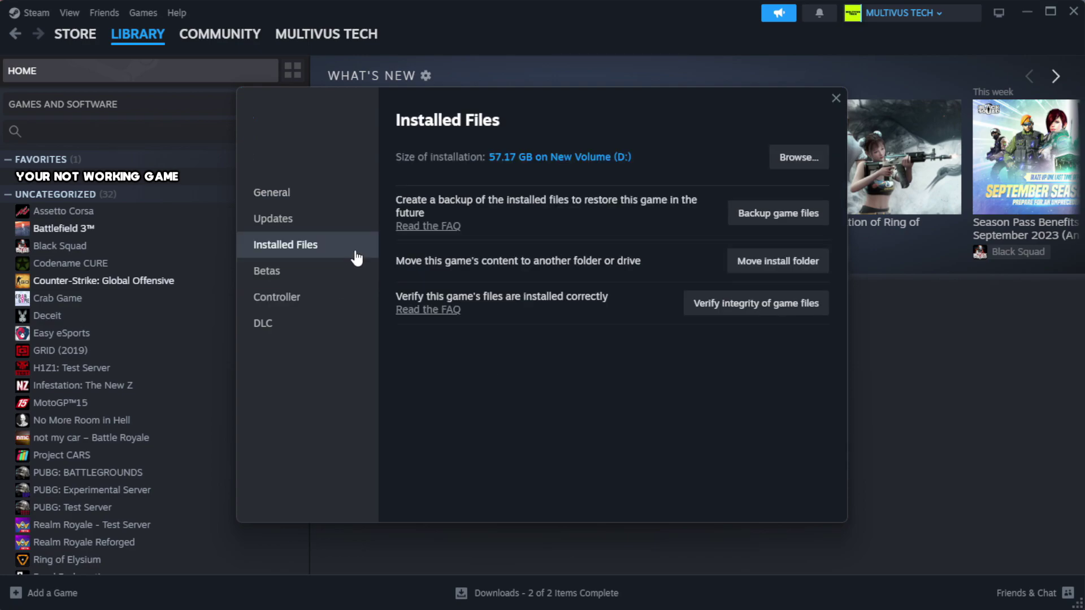
{"action": "left_click", "coordinate": [761, 309]}
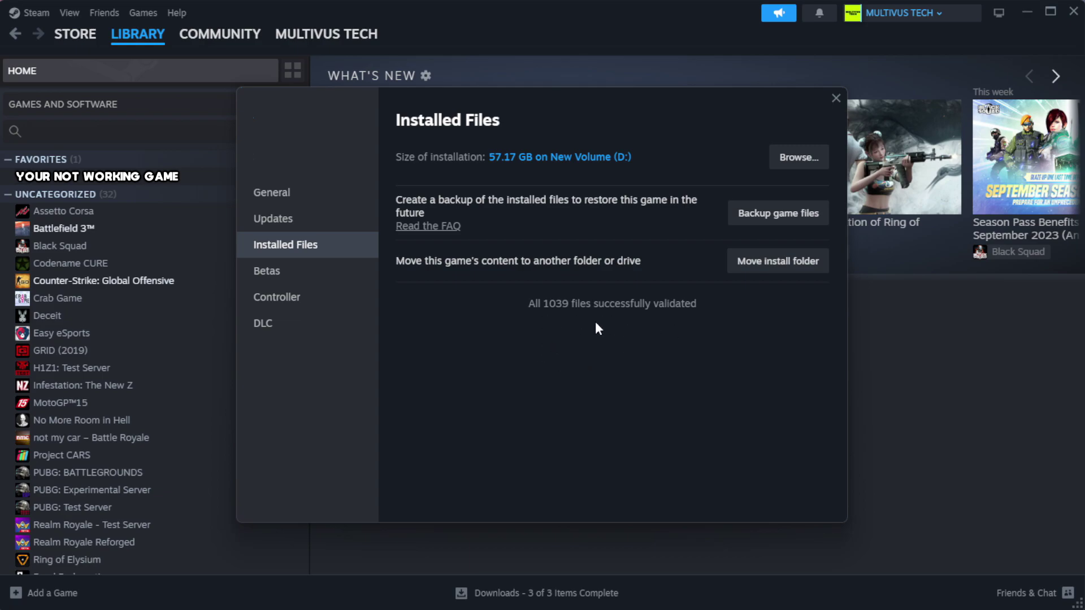
Open the Properties of the YOUR NOT WORKING GAME shortcut in its install folder.
{"action": "left_click", "coordinate": [797, 165]}
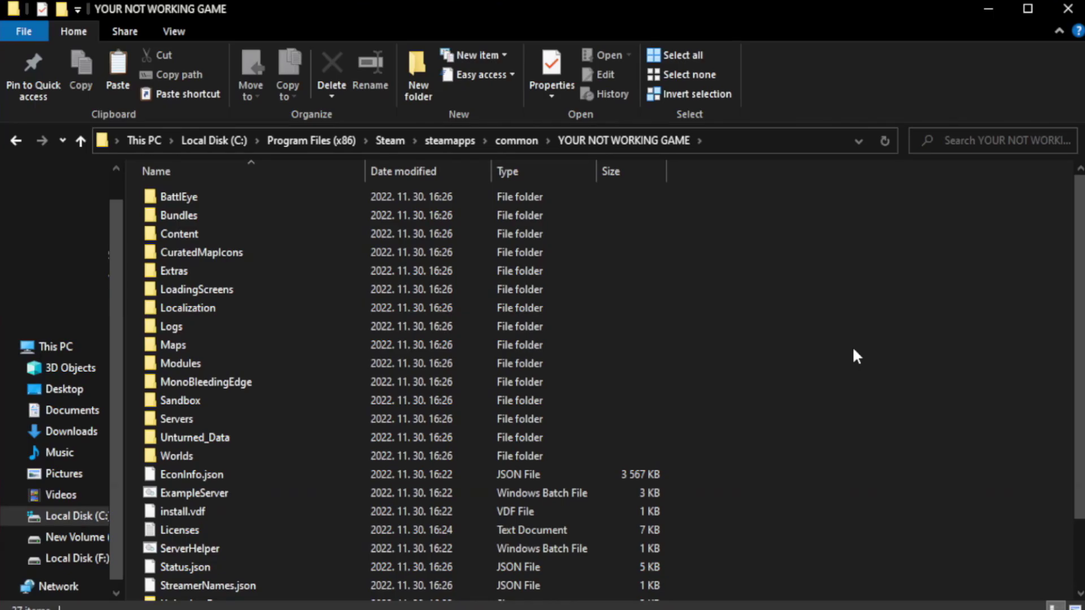
{"action": "left_click_drag", "start_coordinate": [1080, 338], "coordinate": [1082, 405]}
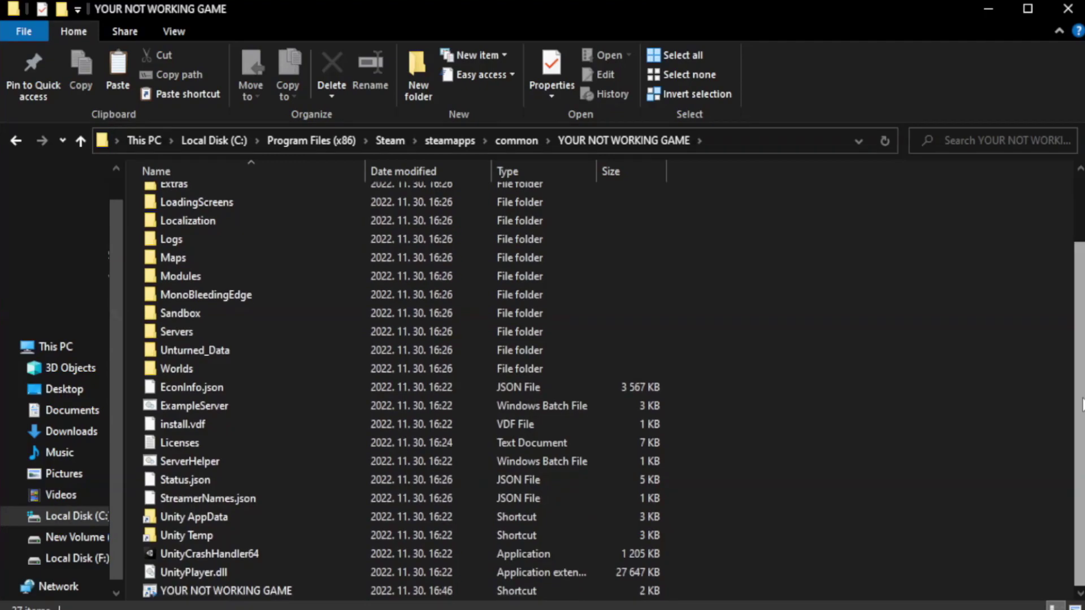
{"action": "left_click", "coordinate": [376, 593]}
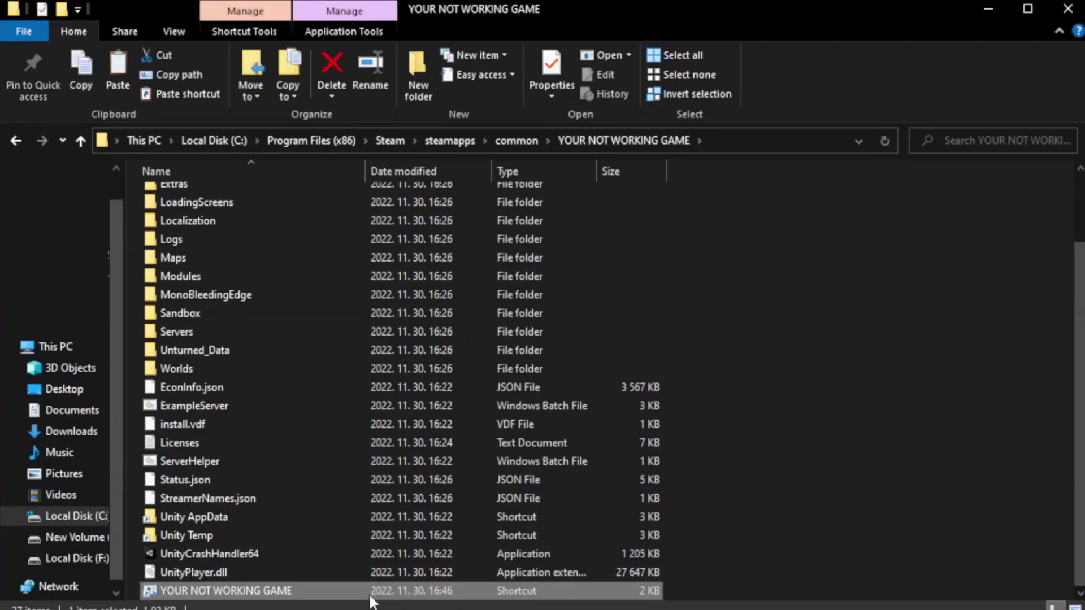
{"action": "right_click", "coordinate": [362, 587]}
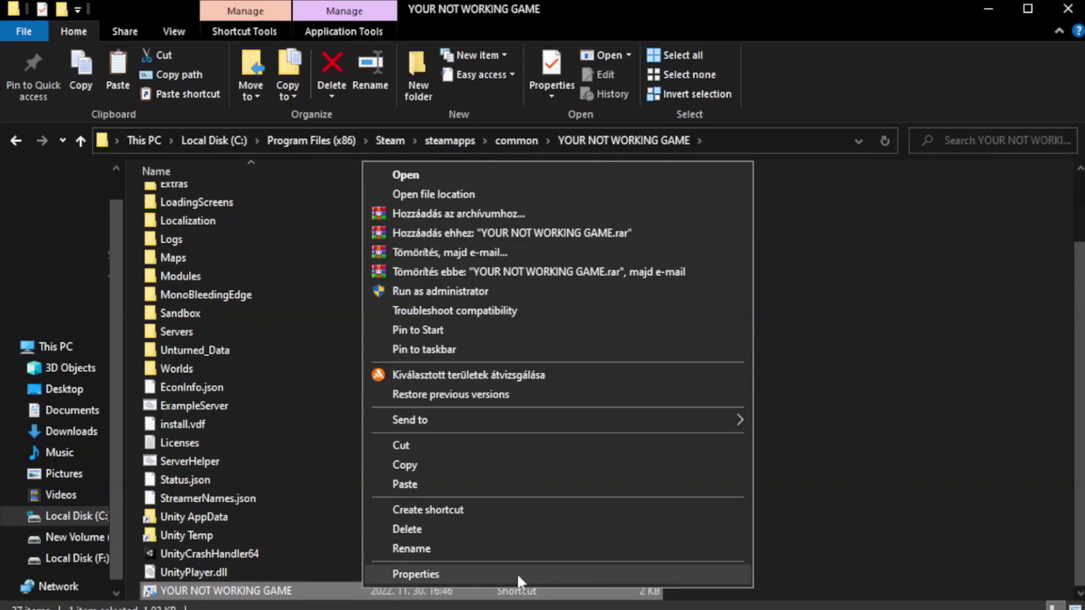
{"action": "left_click", "coordinate": [554, 574]}
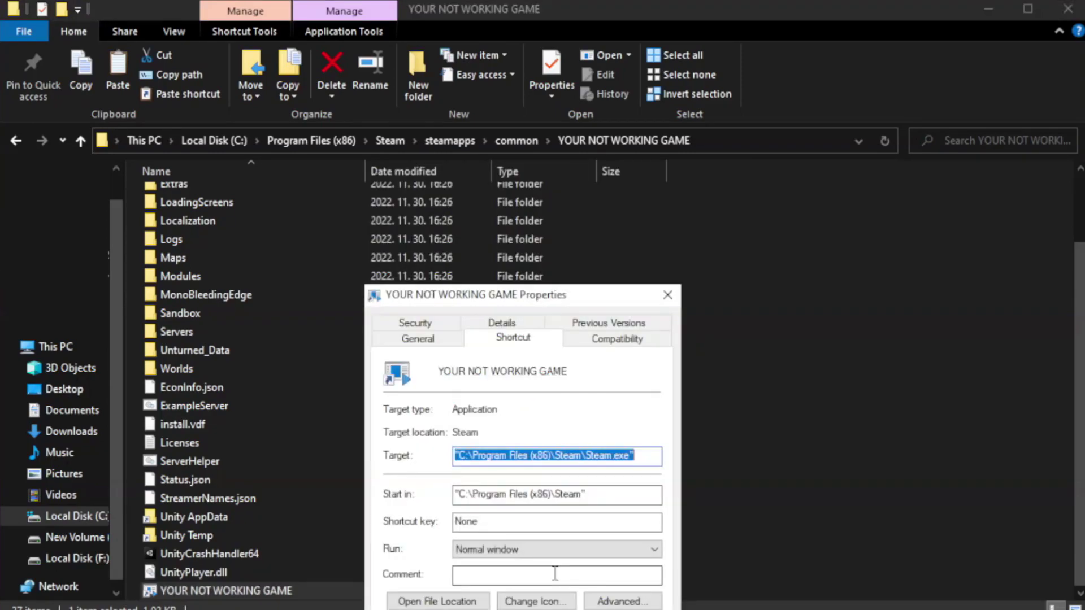
{"action": "left_click_drag", "start_coordinate": [548, 296], "coordinate": [545, 111]}
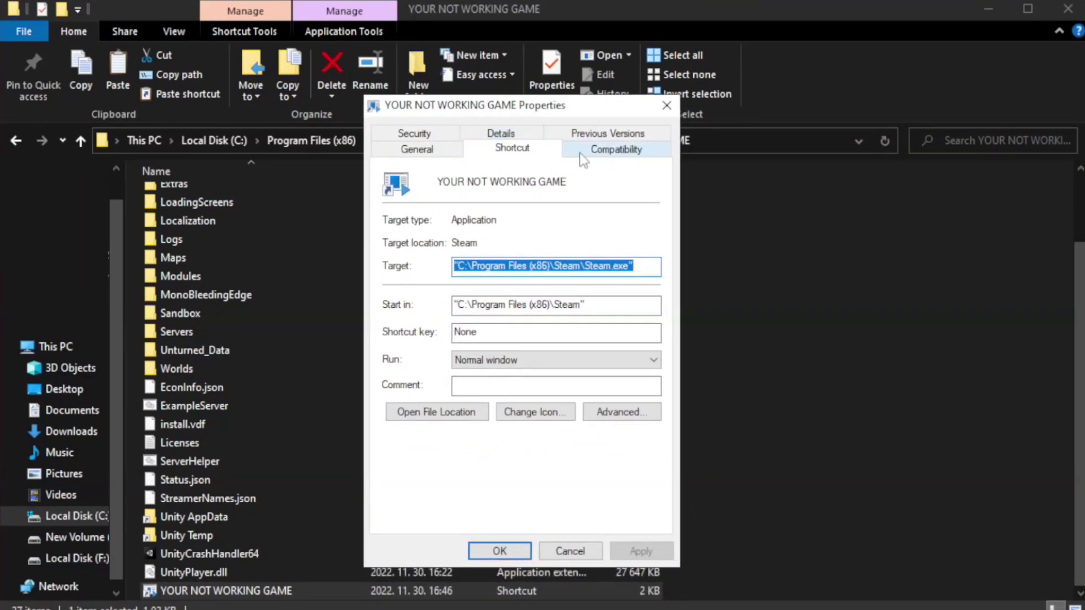
Set Windows 8 compatibility mode, disable fullscreen optimizations, enable run as administrator, and apply.
{"action": "left_click", "coordinate": [611, 151]}
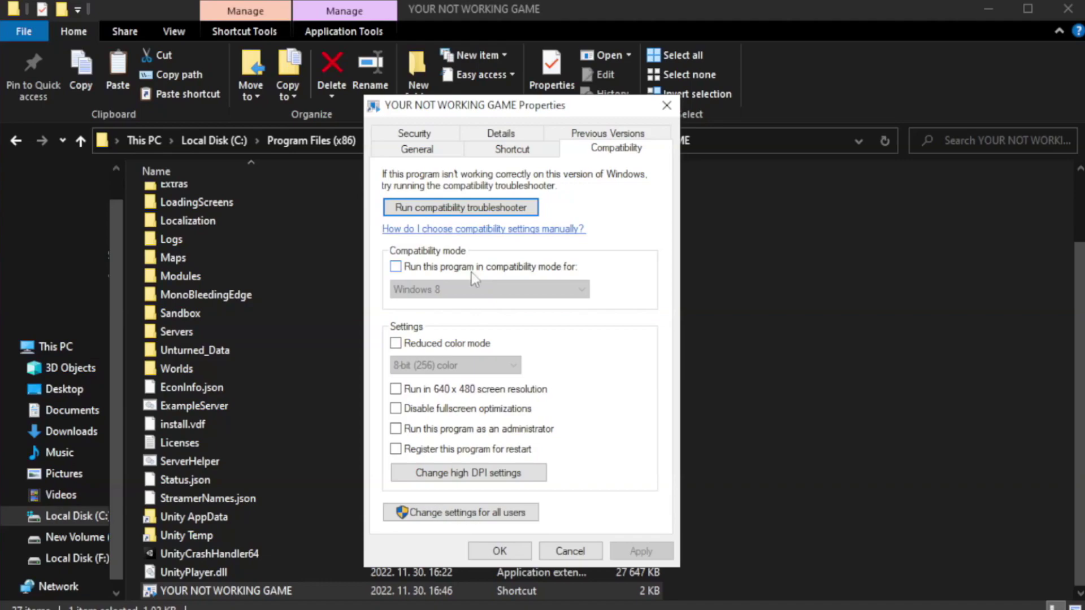
{"action": "left_click", "coordinate": [429, 269]}
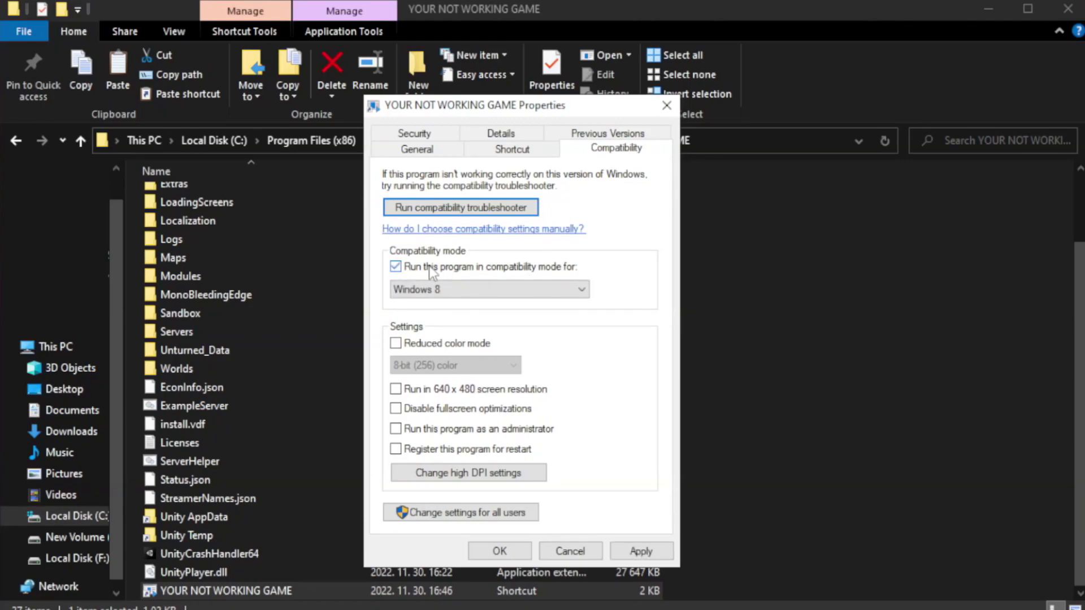
{"action": "left_click", "coordinate": [464, 288]}
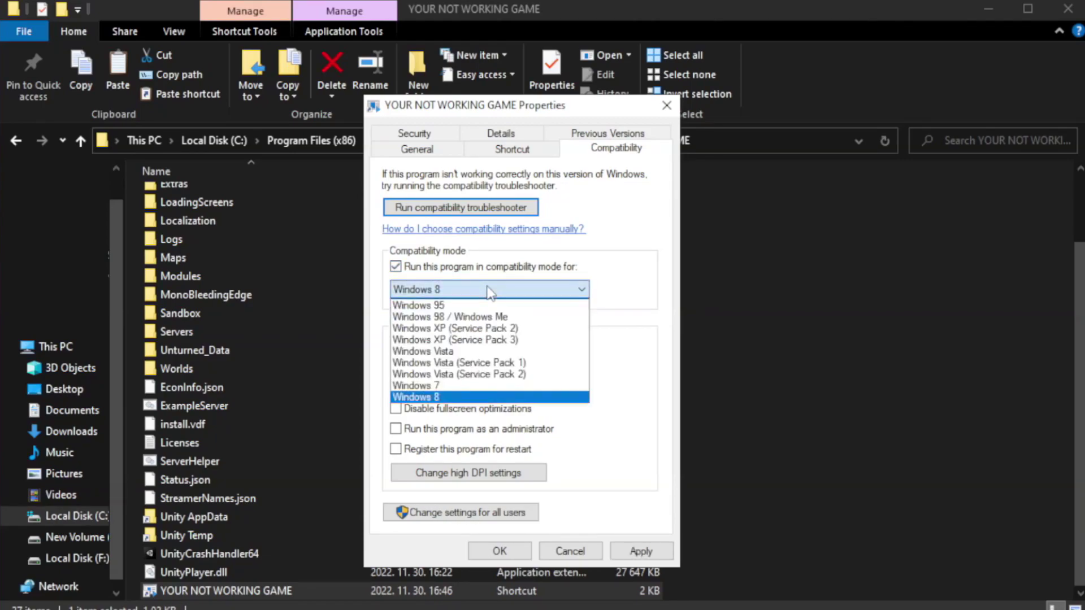
{"action": "left_click", "coordinate": [460, 398]}
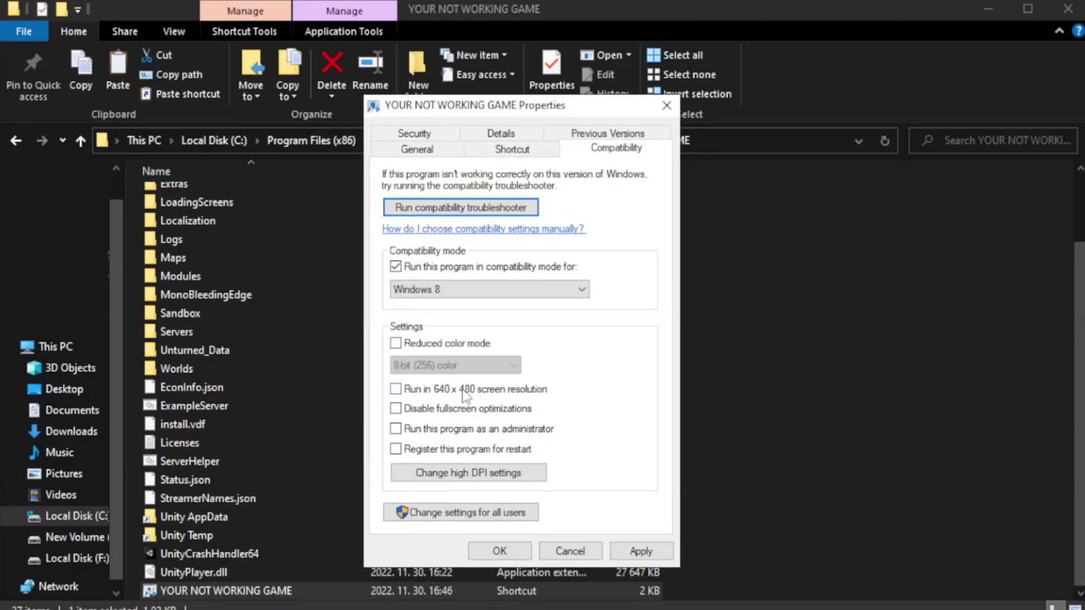
{"action": "left_click", "coordinate": [423, 415]}
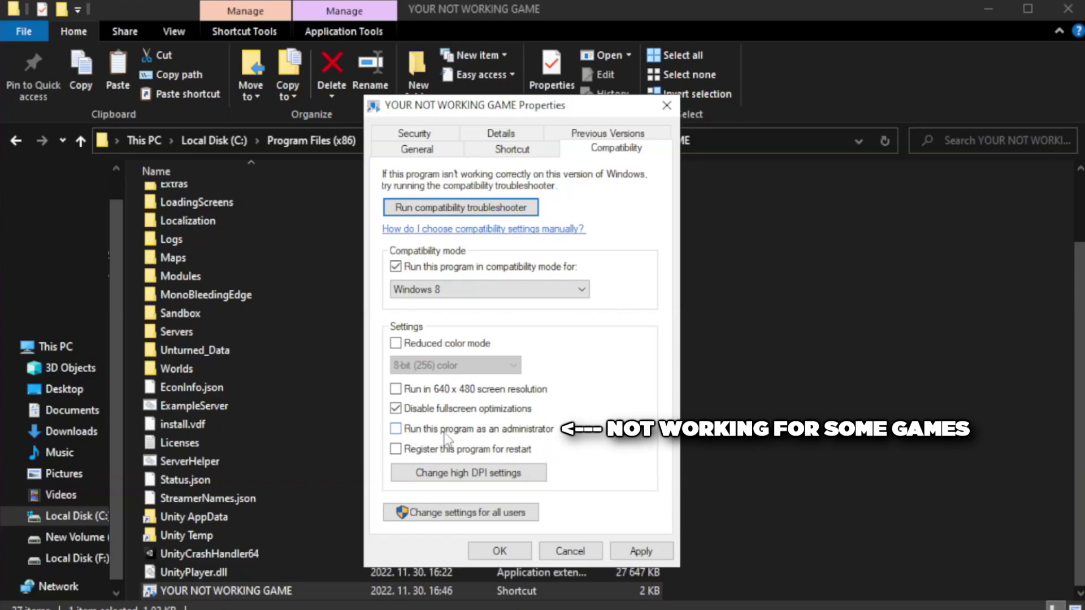
{"action": "left_click", "coordinate": [427, 438]}
{"action": "left_click", "coordinate": [640, 552]}
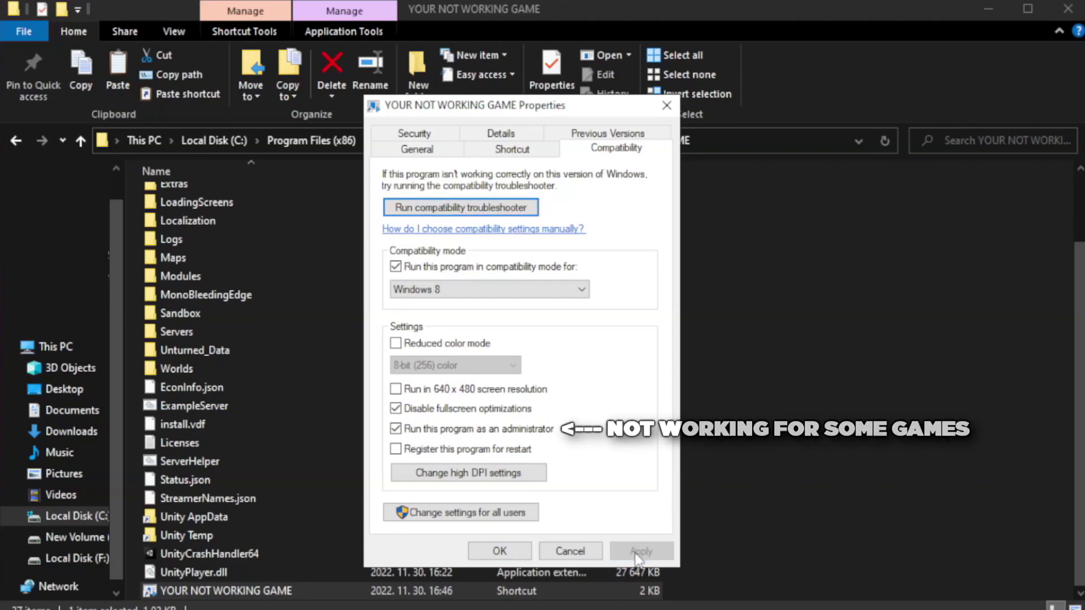
{"action": "left_click", "coordinate": [499, 552]}
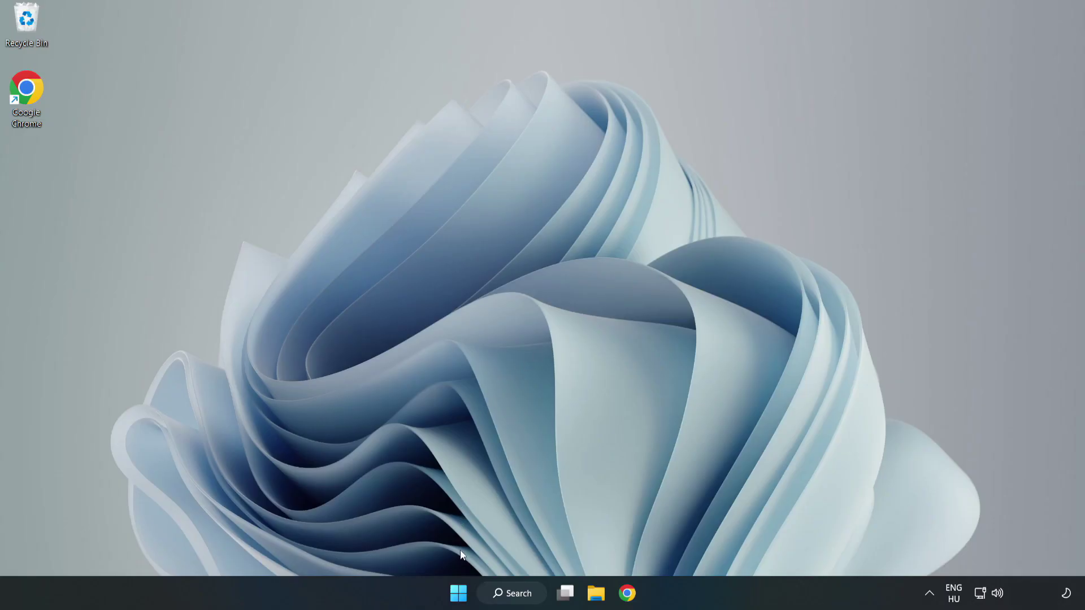
Launch Task Manager and show its Startup apps list.
{"action": "right_click", "coordinate": [461, 596]}
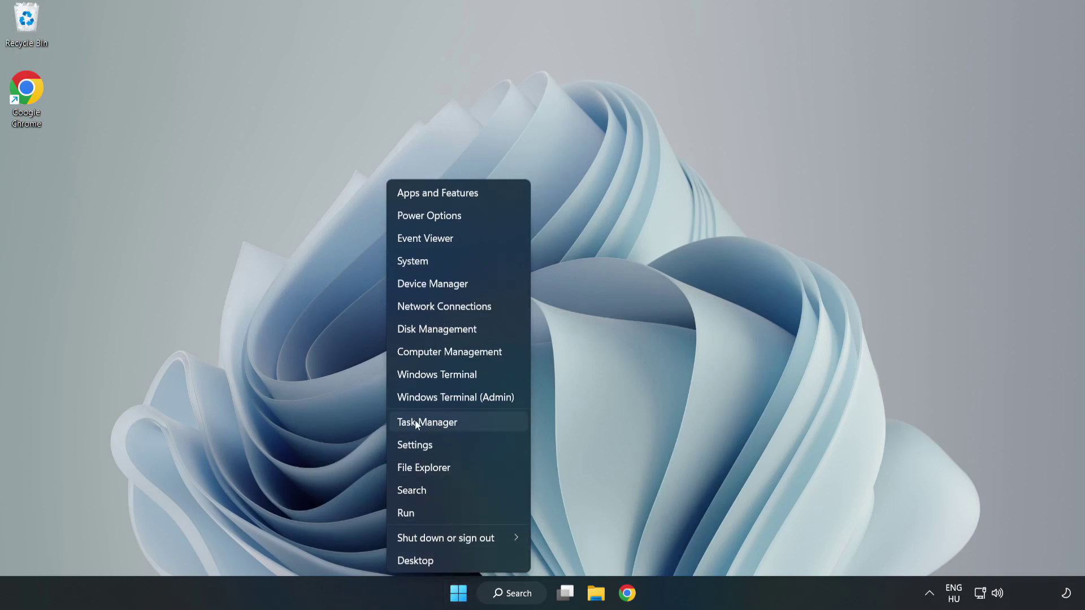
{"action": "left_click", "coordinate": [456, 423]}
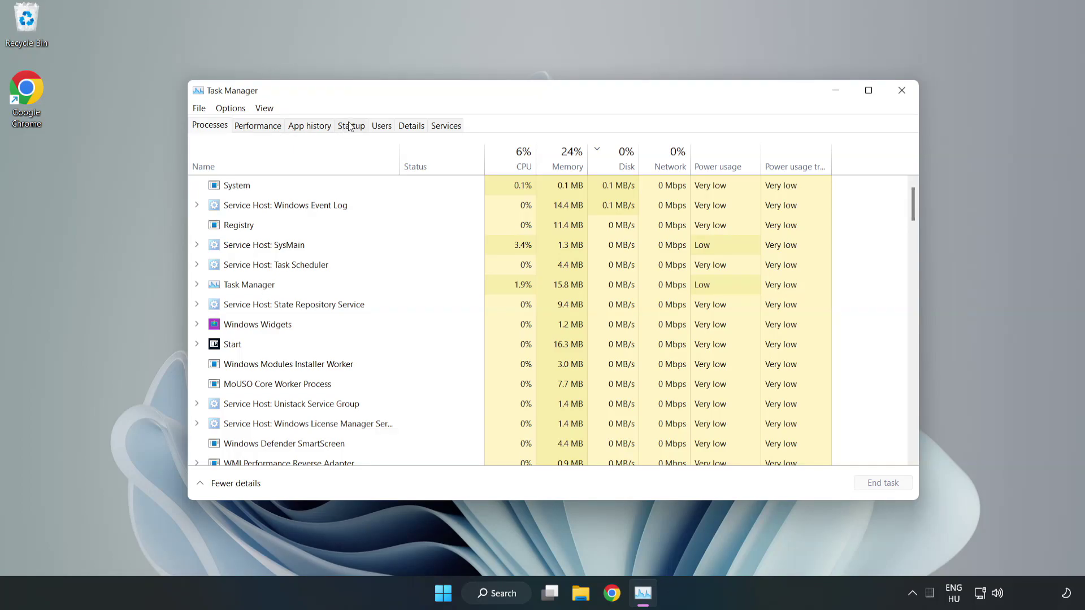
{"action": "left_click", "coordinate": [353, 128]}
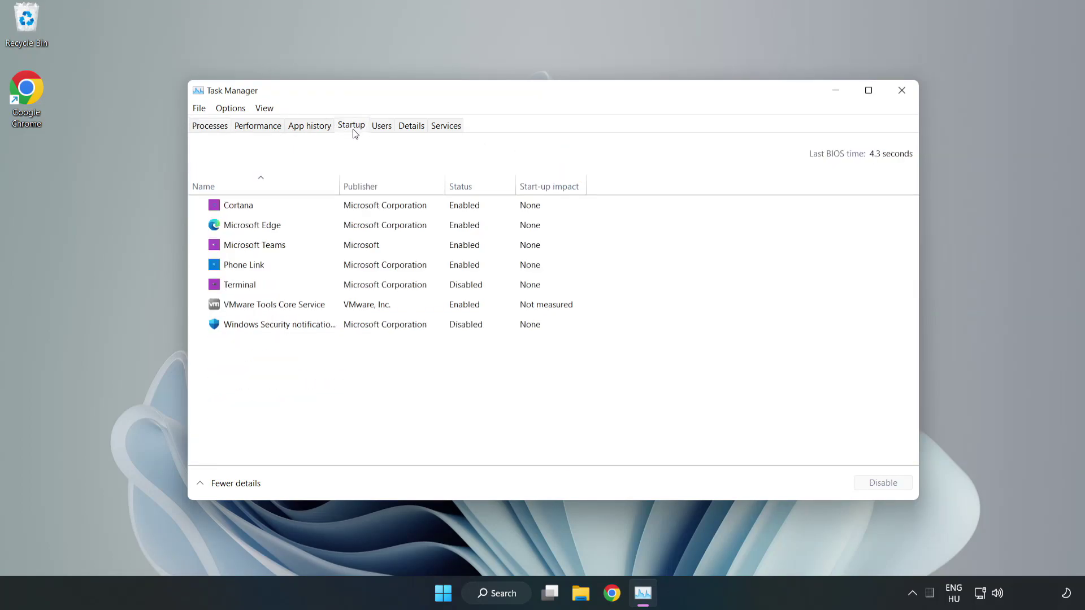
Disable Cortana, Microsoft Edge, Microsoft Teams and Phone Link at startup, then close Task Manager.
{"action": "left_click", "coordinate": [373, 214]}
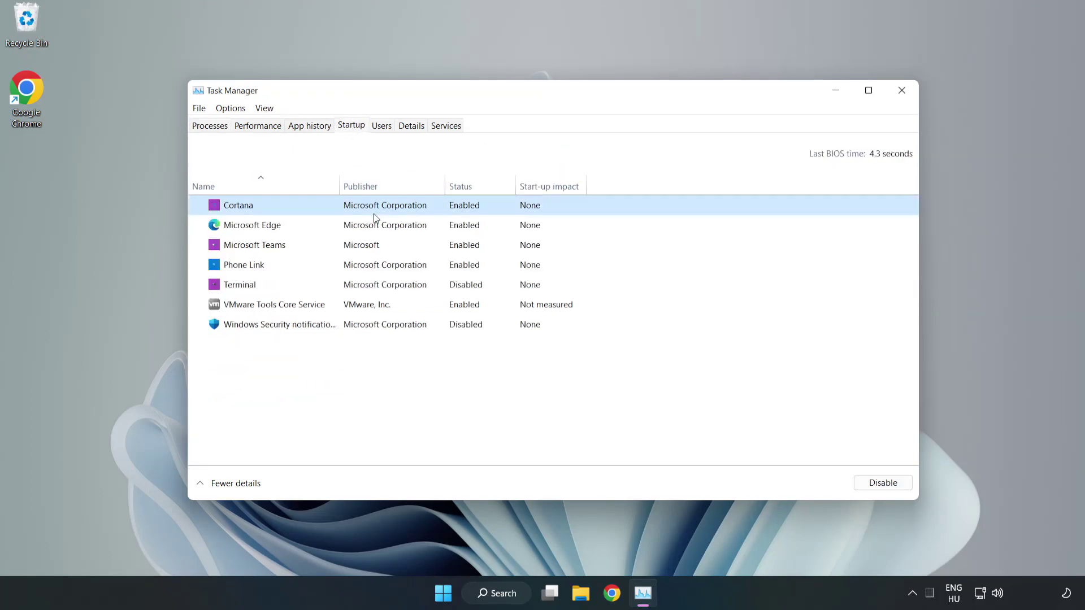
{"action": "left_click", "coordinate": [877, 483]}
{"action": "left_click", "coordinate": [469, 223]}
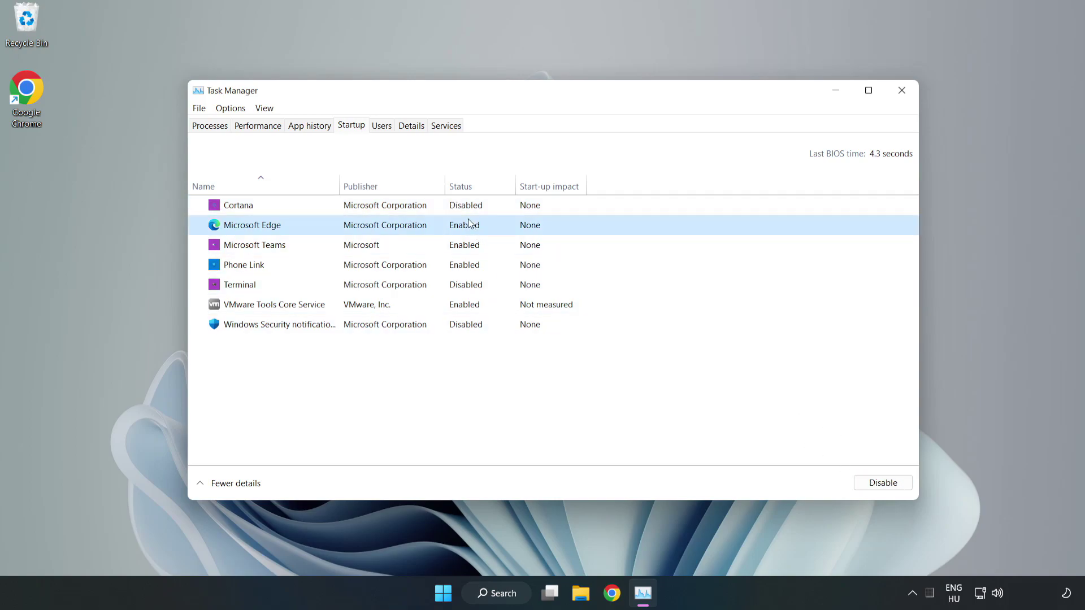
{"action": "left_click", "coordinate": [873, 482]}
{"action": "left_click", "coordinate": [395, 245]}
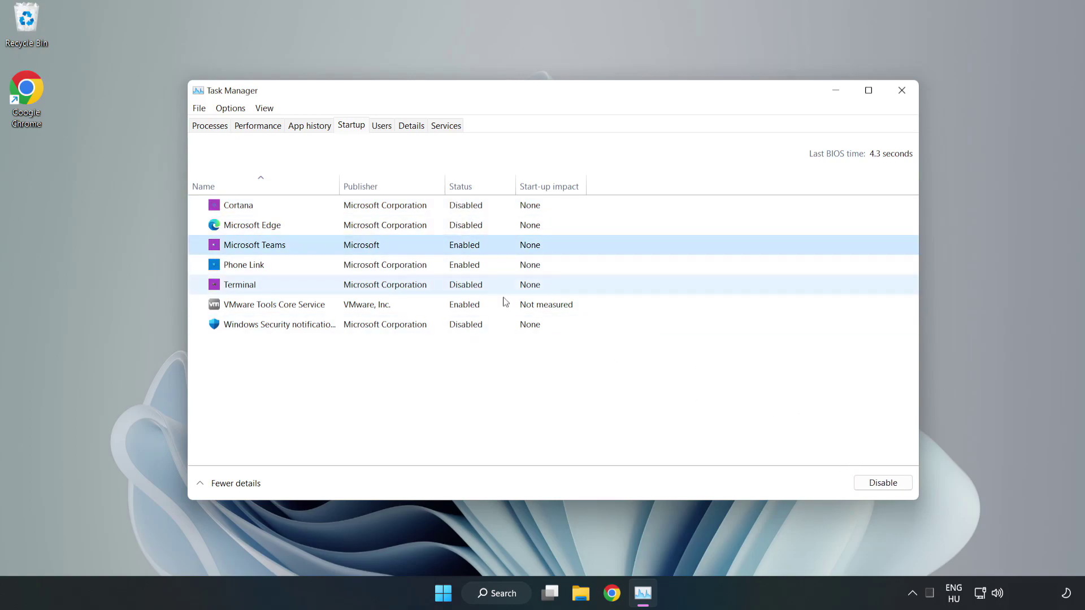
{"action": "left_click", "coordinate": [880, 483]}
{"action": "left_click", "coordinate": [364, 269]}
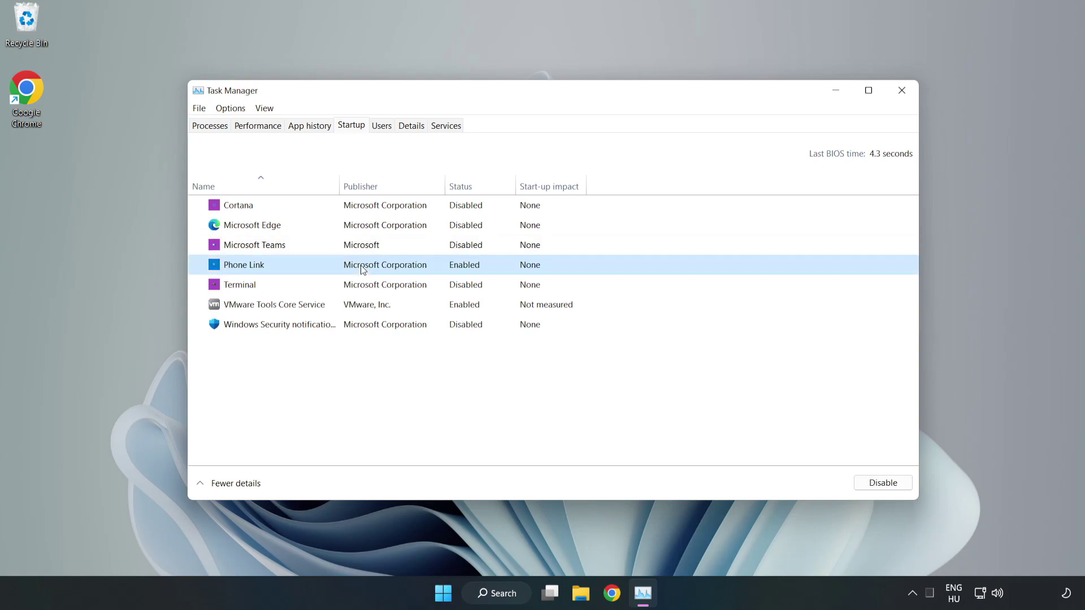
{"action": "left_click", "coordinate": [903, 486]}
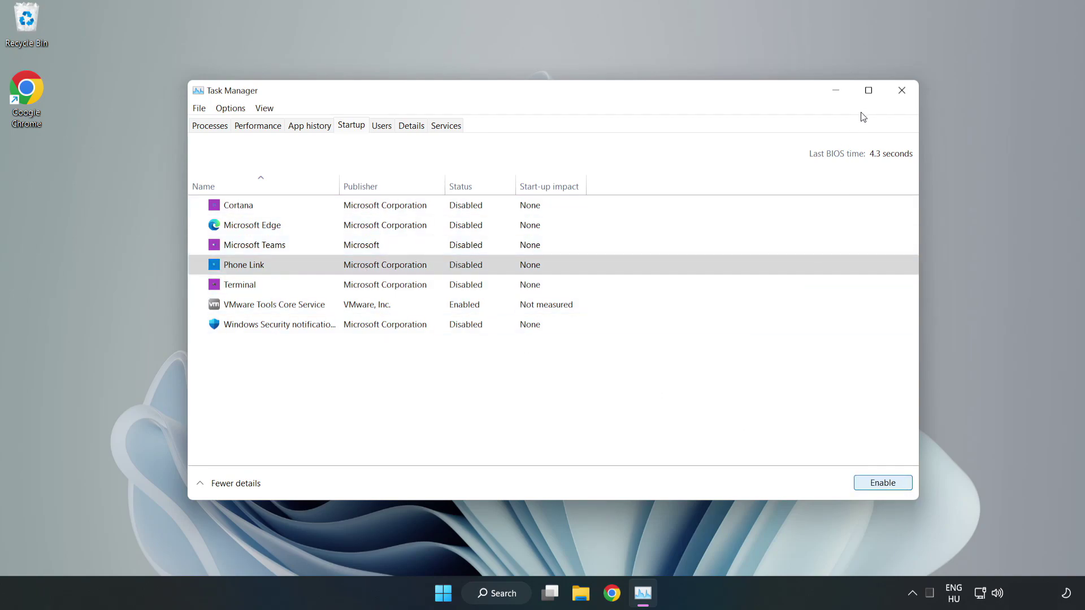
{"action": "left_click", "coordinate": [903, 93]}
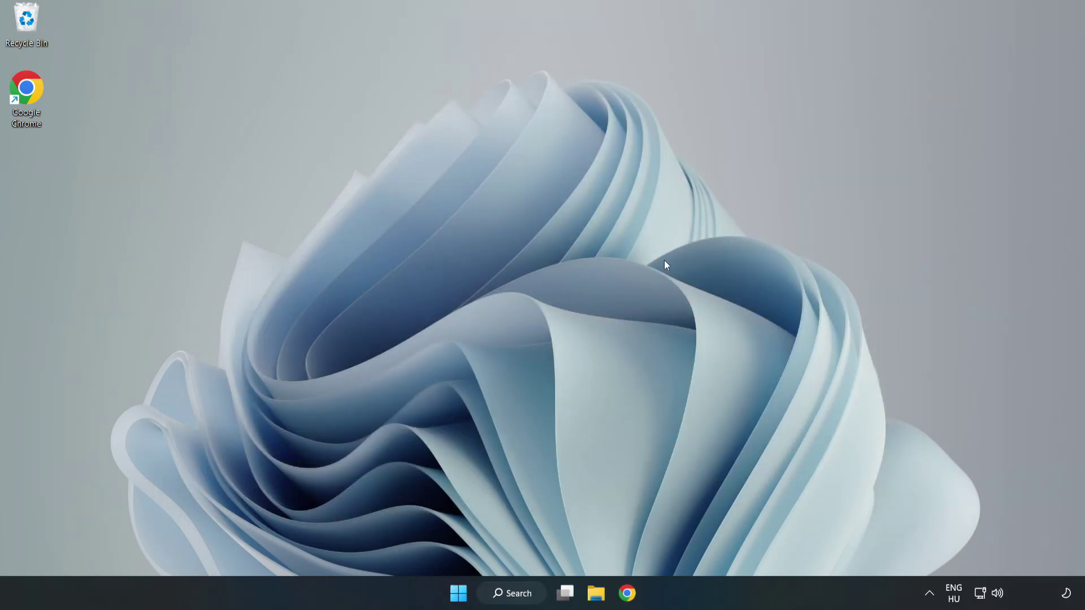
Download the DirectX End-User Runtime Web Installer from the Chrome download page.
{"action": "left_click", "coordinate": [626, 595]}
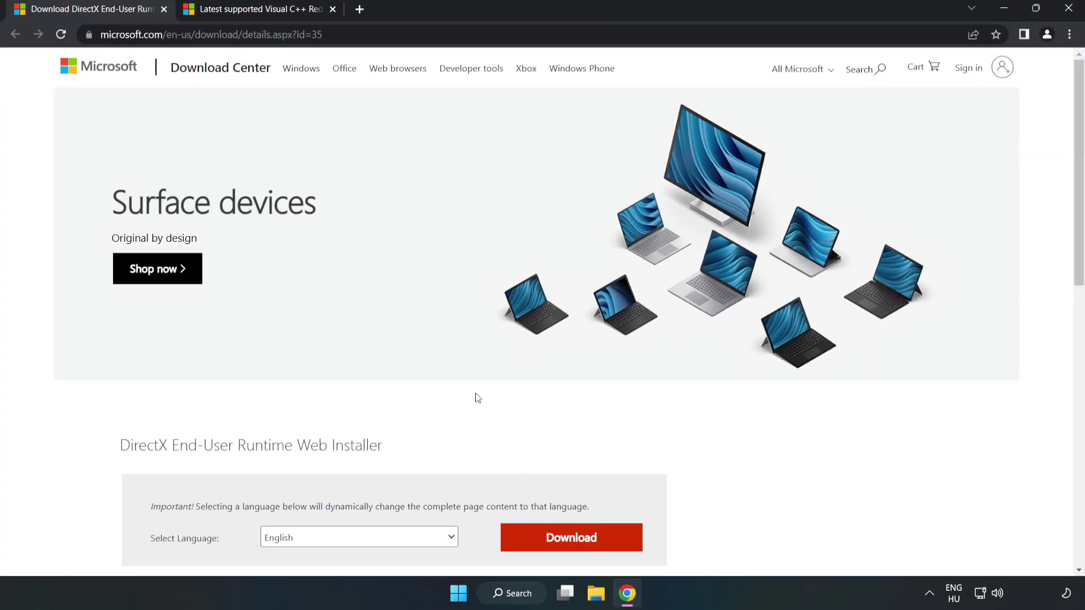
{"action": "key", "text": "ctrl+l"}
{"action": "key", "text": "End"}
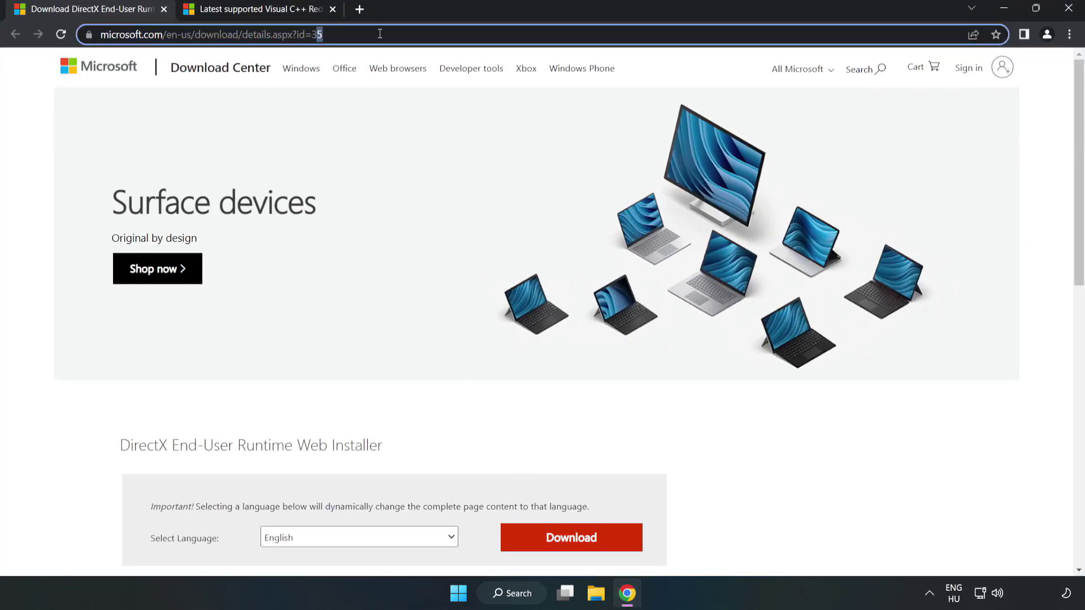
{"action": "left_click", "coordinate": [44, 130]}
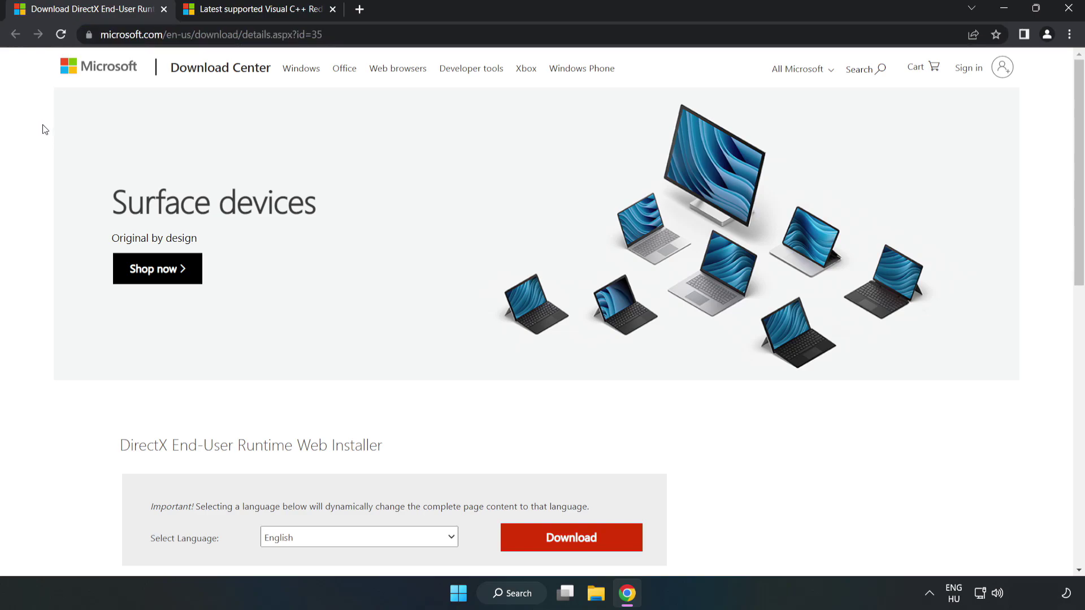
{"action": "scroll", "coordinate": [45, 129], "scroll_direction": "down", "scroll_amount": 3}
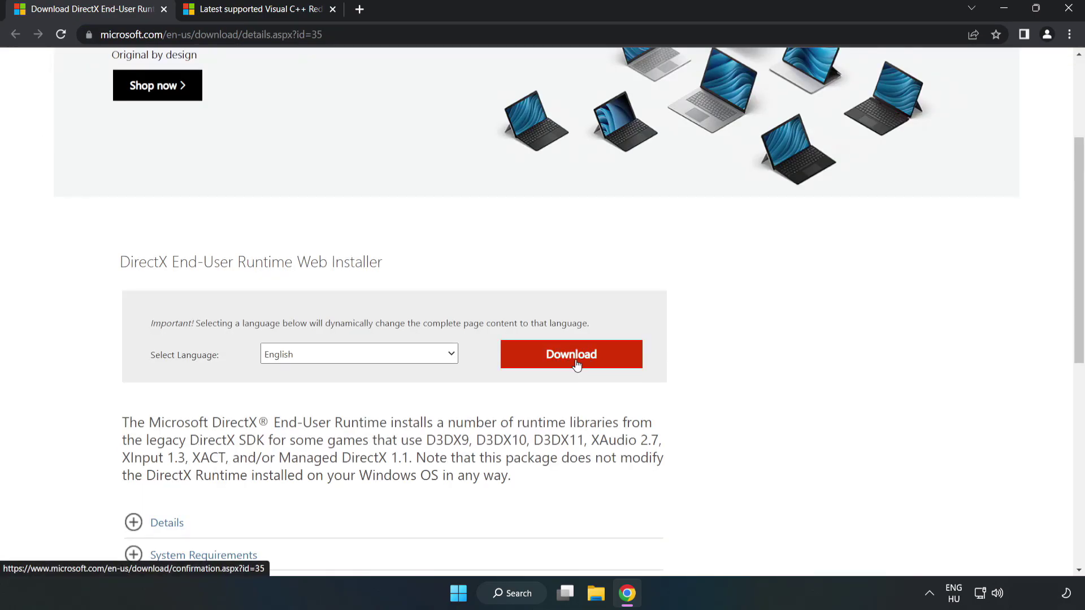
{"action": "left_click", "coordinate": [577, 364]}
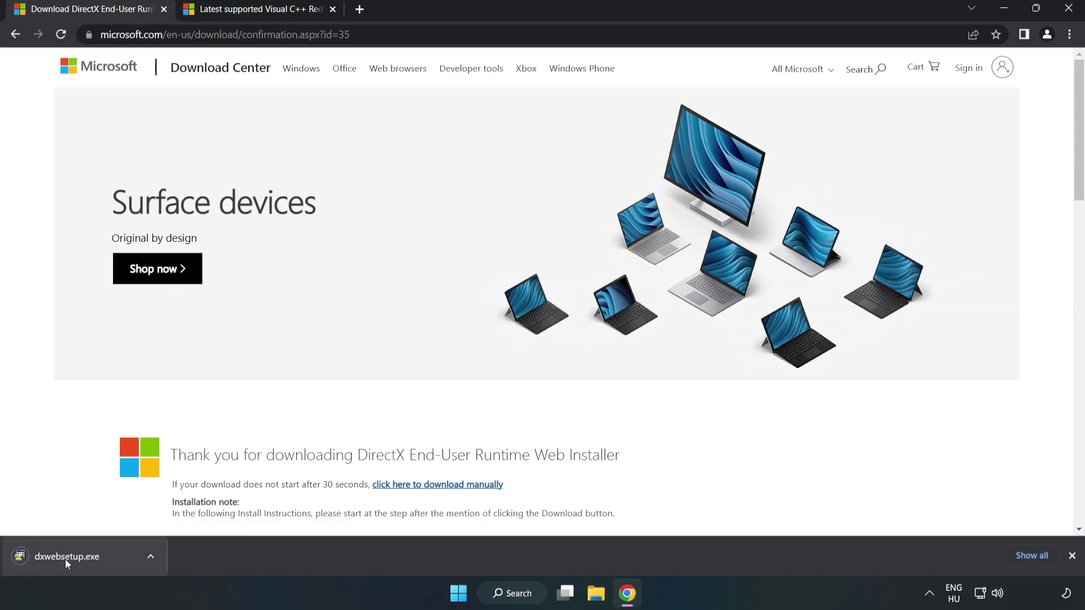
Run dxwebsetup.exe, accept the license, skip the Bing Bar, and finish setup.
{"action": "left_click", "coordinate": [79, 558]}
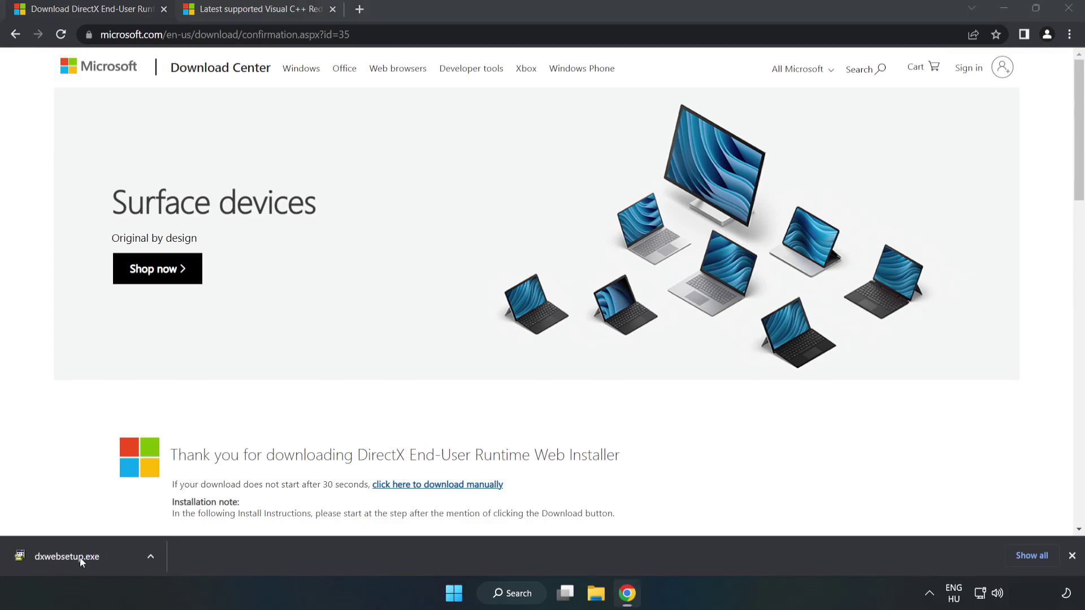
{"action": "left_click_drag", "start_coordinate": [248, 87], "coordinate": [529, 182]}
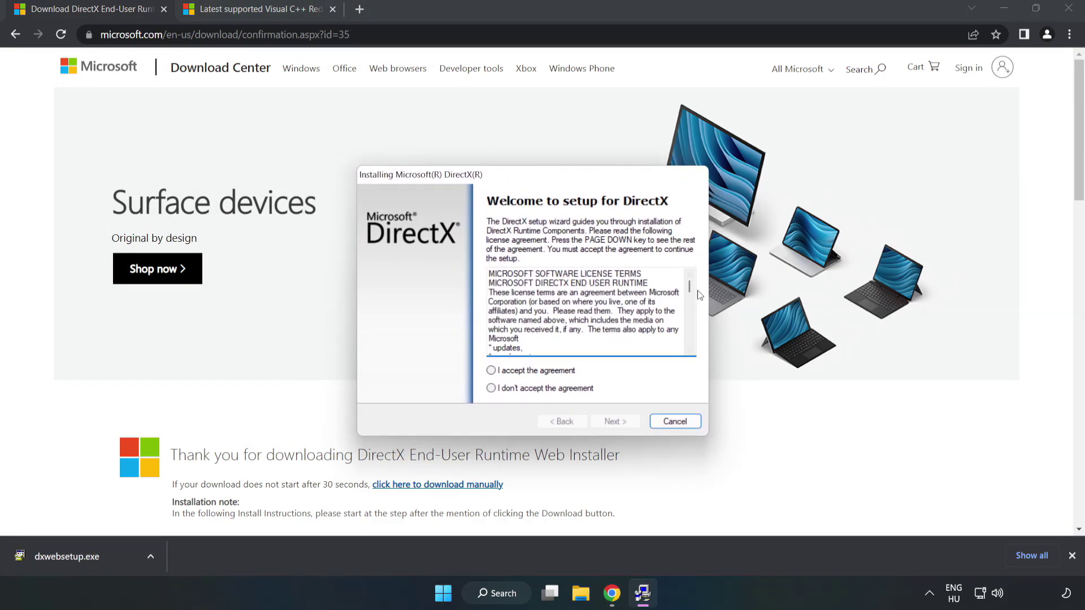
{"action": "left_click_drag", "start_coordinate": [689, 287], "coordinate": [683, 348]}
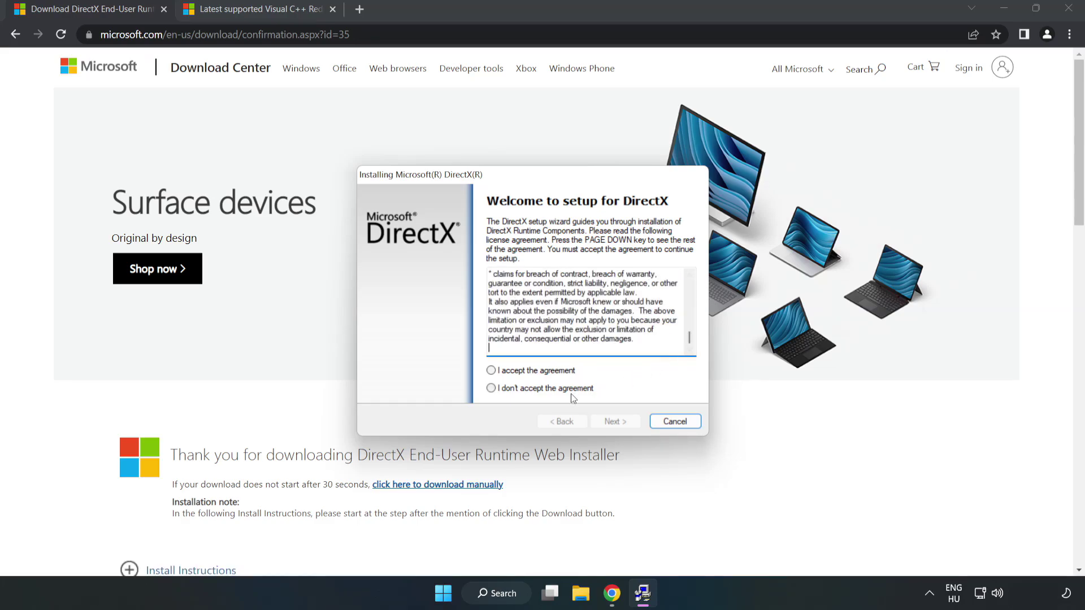
{"action": "left_click", "coordinate": [486, 372]}
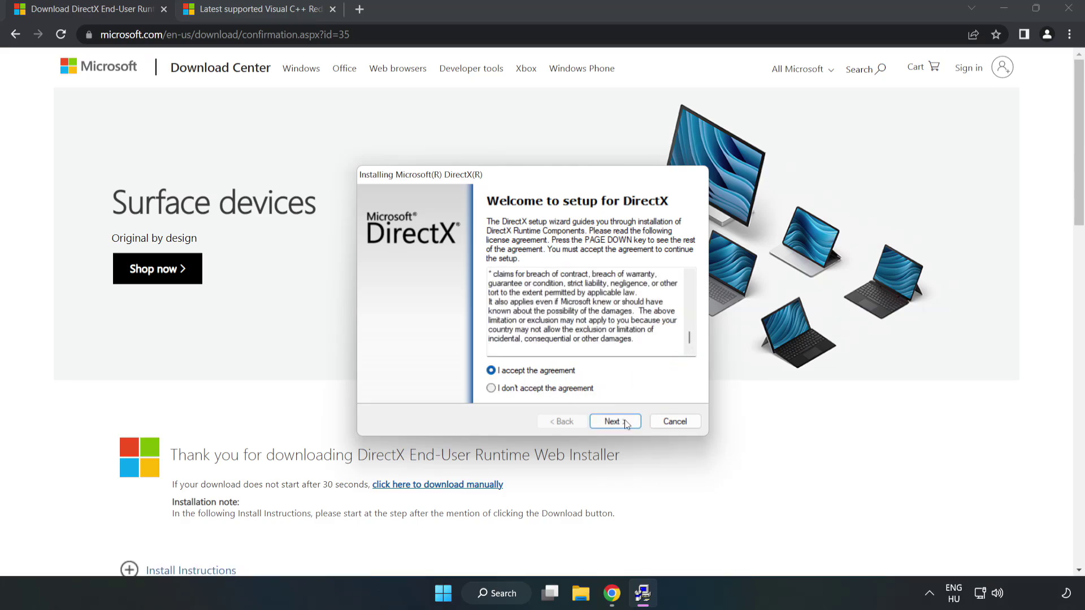
{"action": "left_click", "coordinate": [619, 423]}
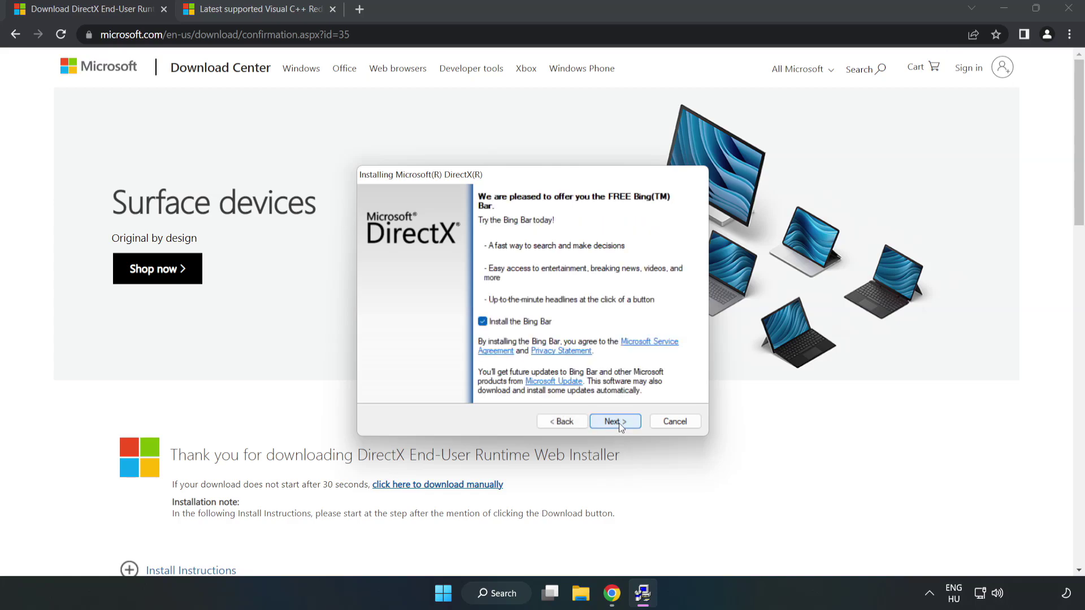
{"action": "left_click", "coordinate": [483, 323]}
{"action": "left_click", "coordinate": [624, 424]}
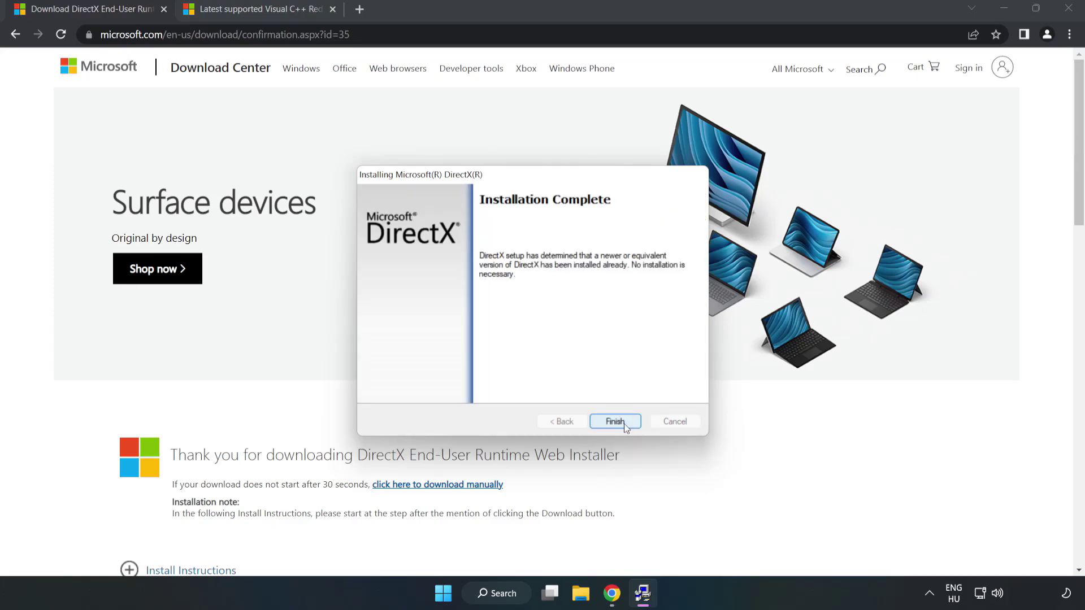
{"action": "left_click", "coordinate": [622, 423]}
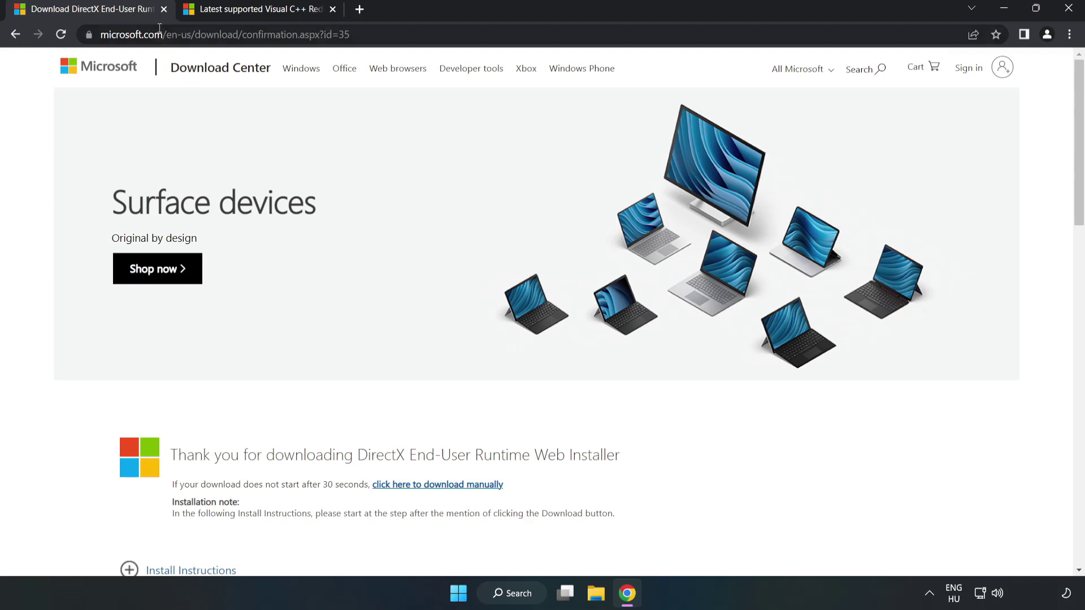
Close the DirectX tab and download the ARM64, x86 and X64 vc_redist installers.
{"action": "left_click", "coordinate": [163, 10]}
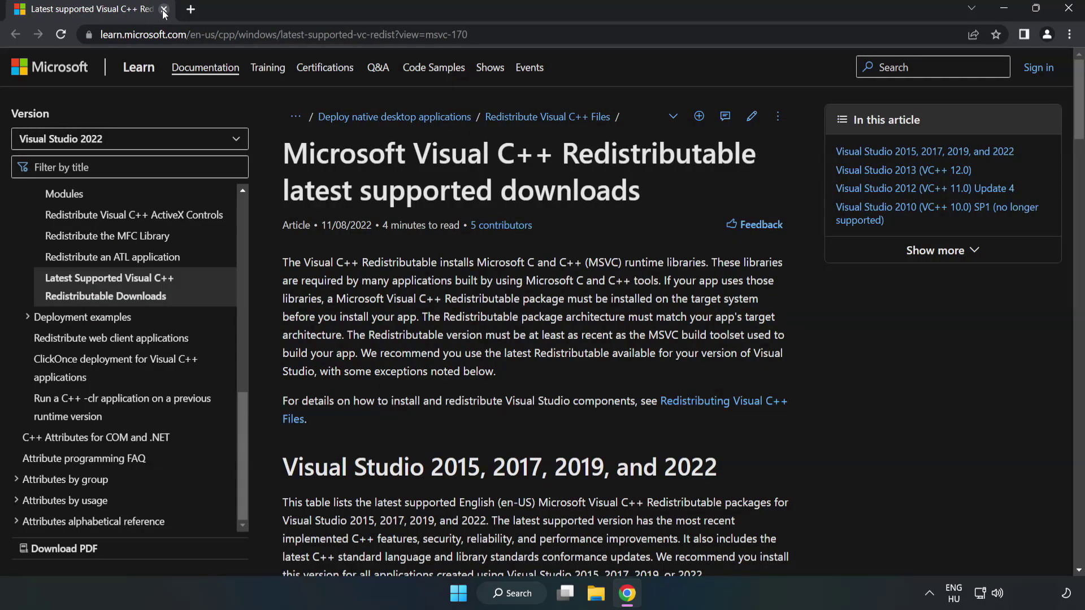
{"action": "mouse_move", "coordinate": [526, 34]}
{"action": "left_mouse_down"}
{"action": "mouse_move", "coordinate": [100, 34]}
{"action": "mouse_move", "coordinate": [526, 34]}
{"action": "left_mouse_up"}
{"action": "left_click", "coordinate": [433, 202]}
{"action": "scroll", "coordinate": [433, 204], "scroll_direction": "down", "scroll_amount": 4}
{"action": "scroll", "coordinate": [434, 207], "scroll_direction": "down", "scroll_amount": 3}
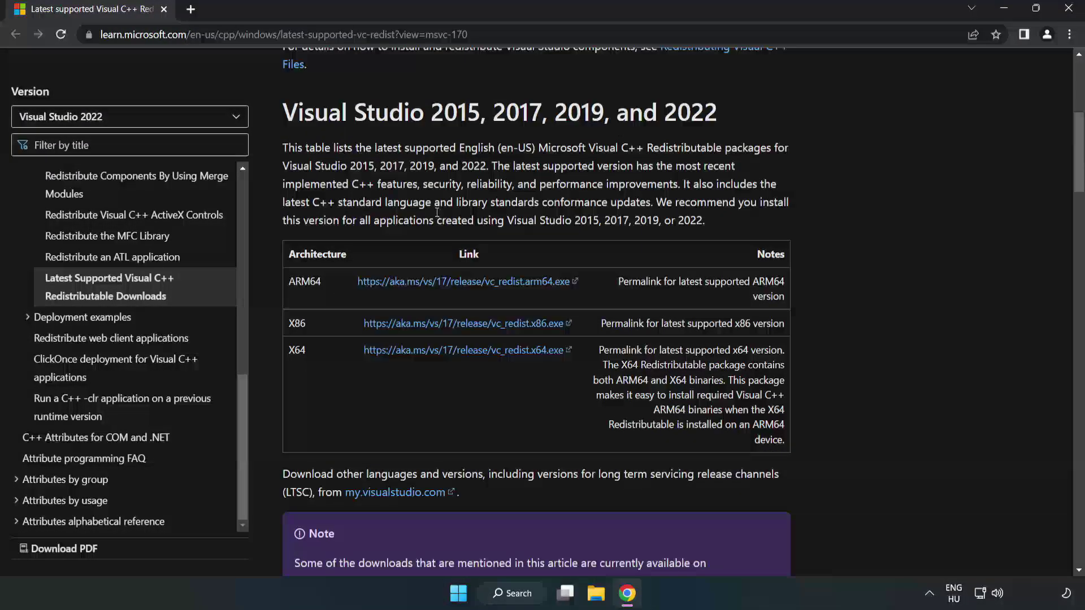
{"action": "scroll", "coordinate": [427, 221], "scroll_direction": "up", "scroll_amount": 1}
{"action": "left_click_drag", "start_coordinate": [290, 111], "coordinate": [715, 114]}
{"action": "left_click", "coordinate": [689, 139]}
{"action": "left_click", "coordinate": [438, 282]}
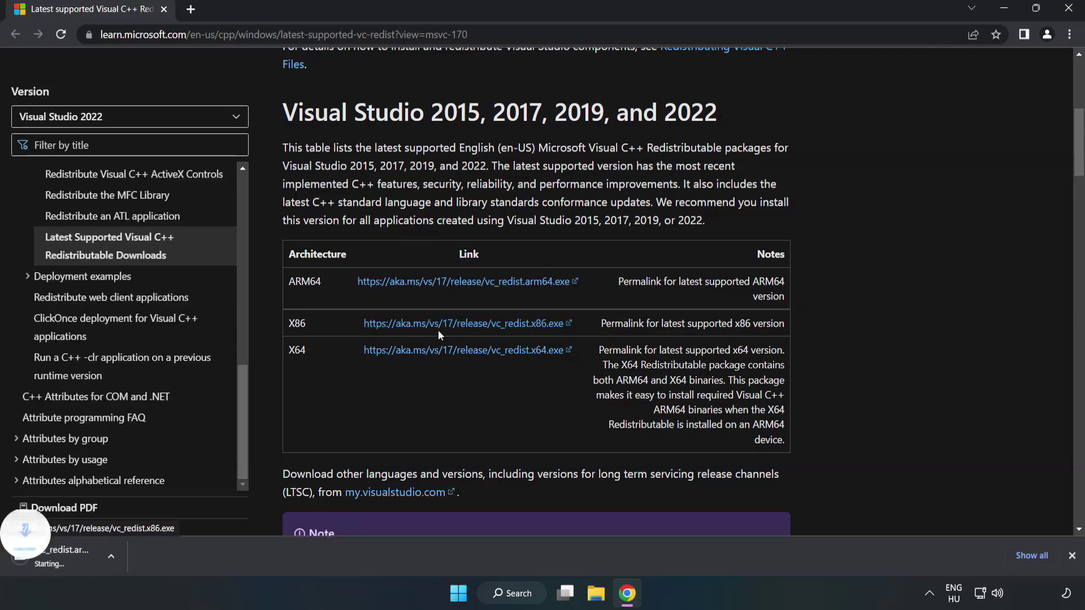
{"action": "left_click", "coordinate": [441, 333]}
{"action": "left_click", "coordinate": [456, 352]}
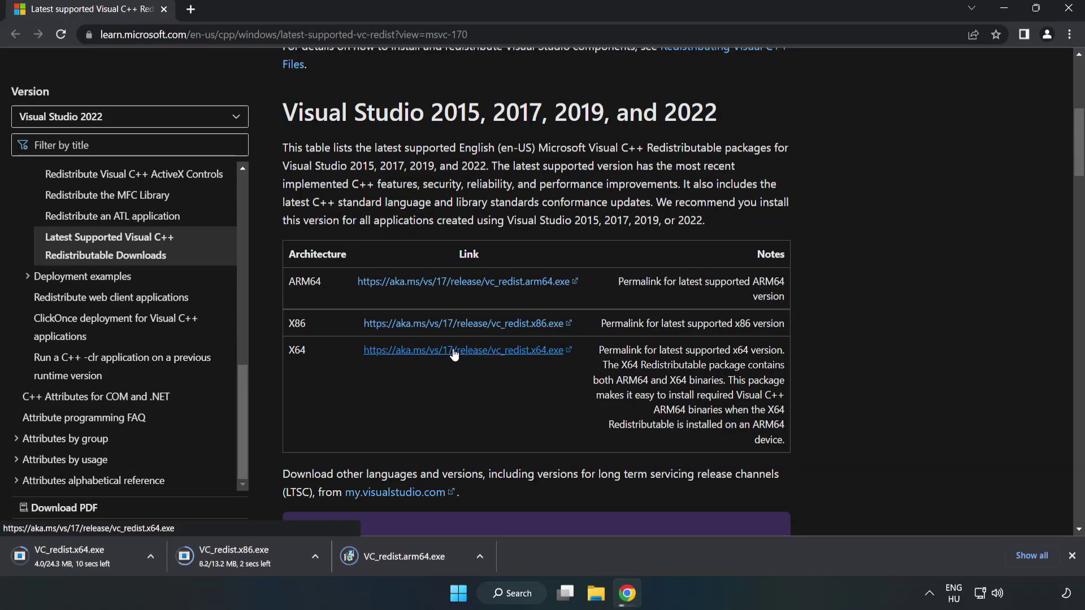
Try installing the ARM64 Visual C++ redistributable, which fails.
{"action": "left_click", "coordinate": [413, 557]}
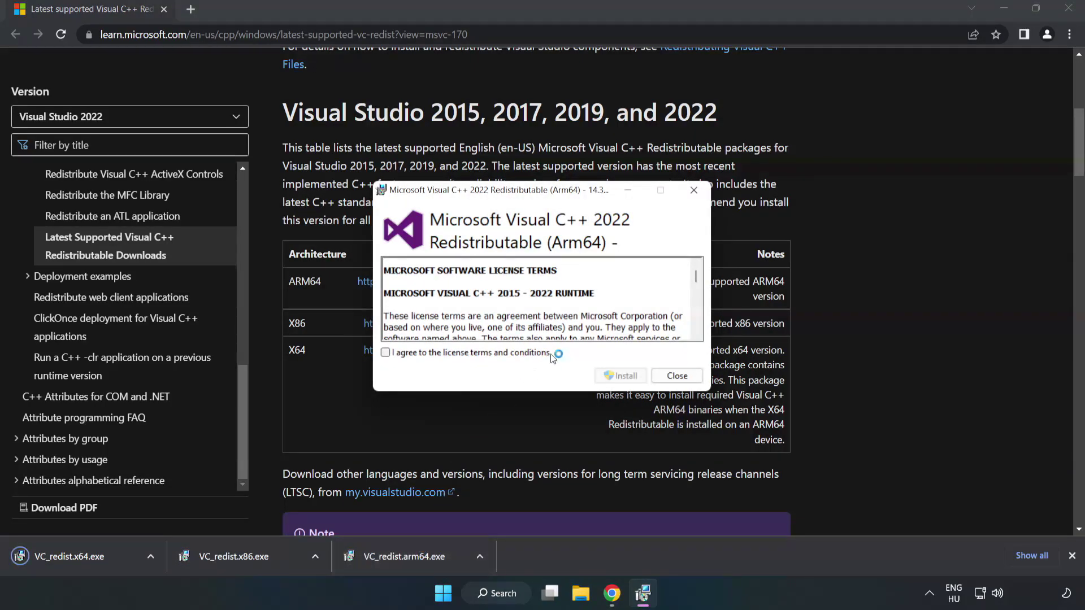
{"action": "left_click_drag", "start_coordinate": [696, 275], "coordinate": [697, 332]}
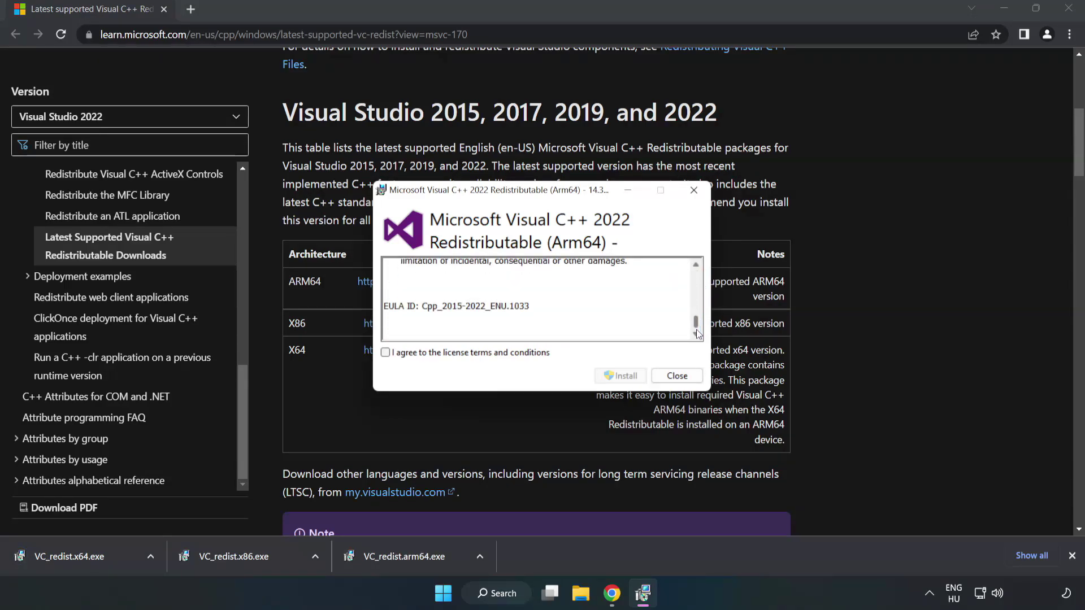
{"action": "left_click", "coordinate": [385, 352]}
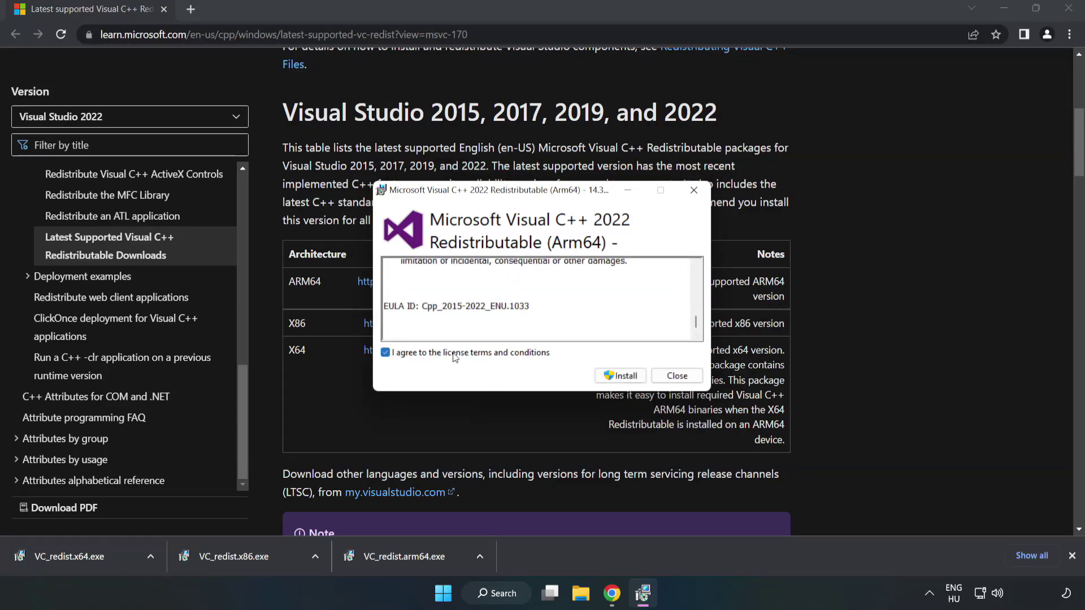
{"action": "left_click", "coordinate": [622, 376]}
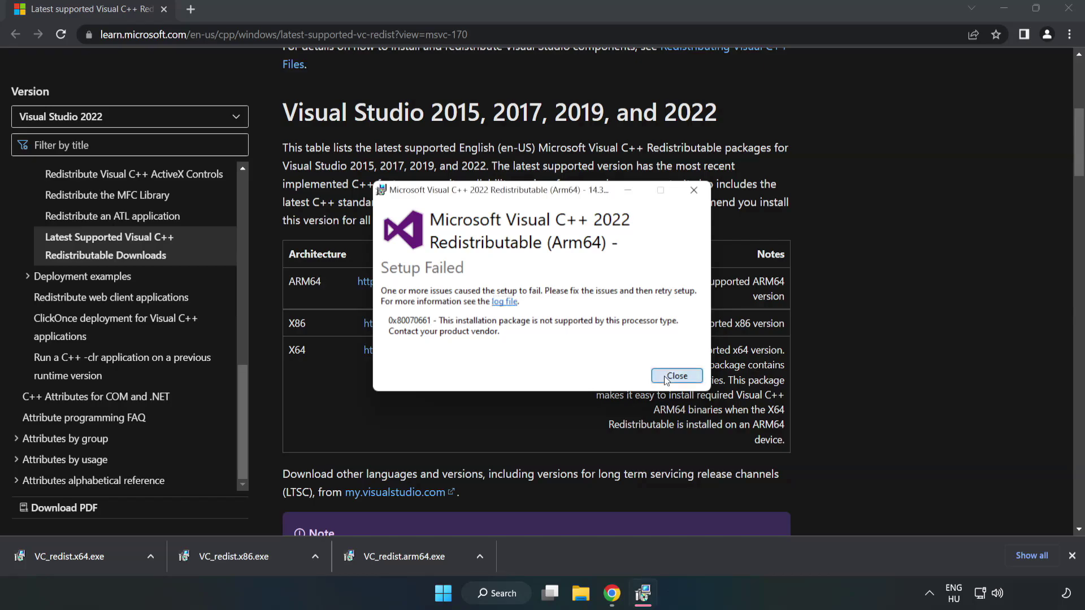
{"action": "left_click", "coordinate": [665, 377]}
Install the x86 Visual C++ 2015-2022 redistributable successfully.
{"action": "left_click", "coordinate": [240, 556]}
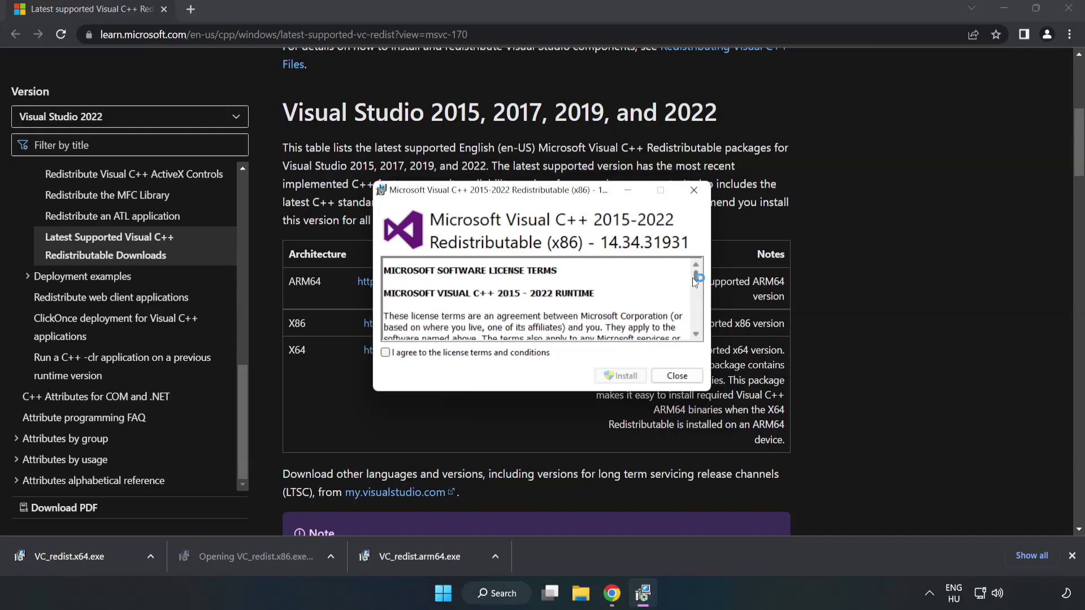
{"action": "left_click_drag", "start_coordinate": [695, 278], "coordinate": [695, 323]}
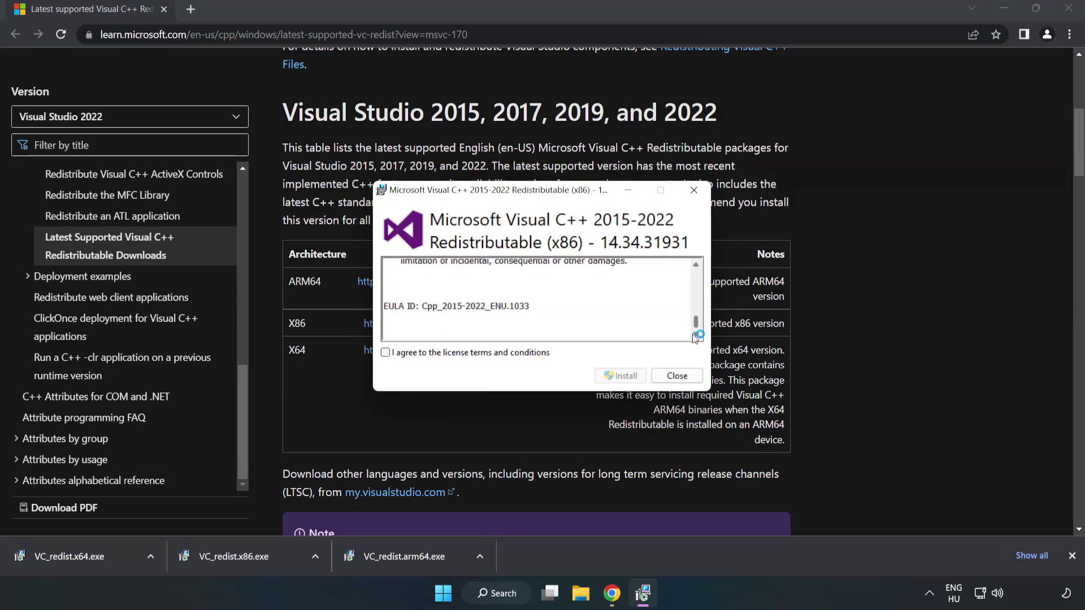
{"action": "left_click", "coordinate": [385, 353]}
{"action": "left_click", "coordinate": [615, 377]}
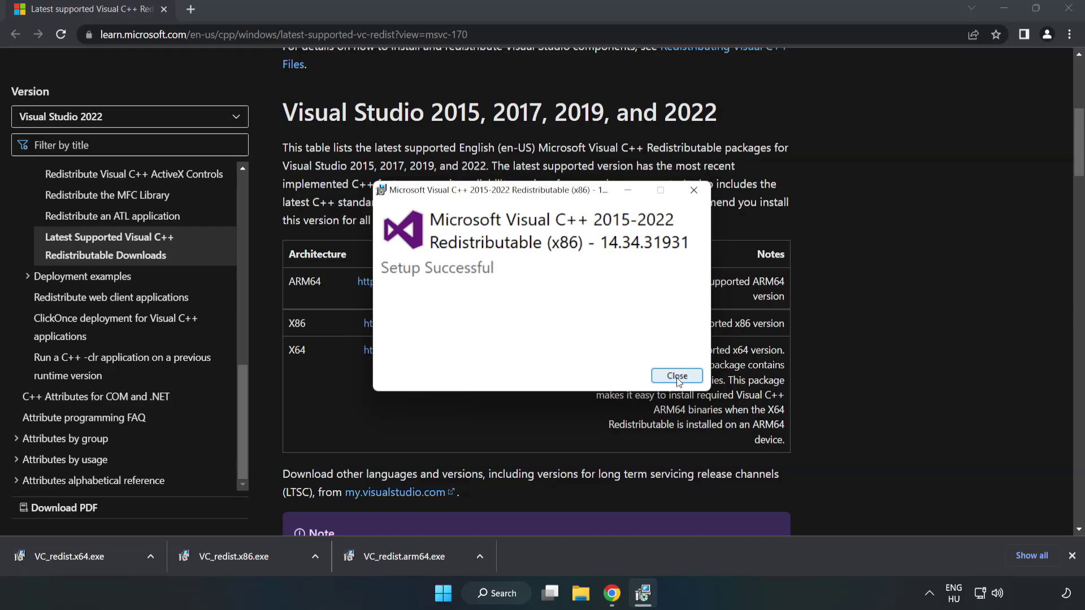
{"action": "left_click", "coordinate": [677, 376]}
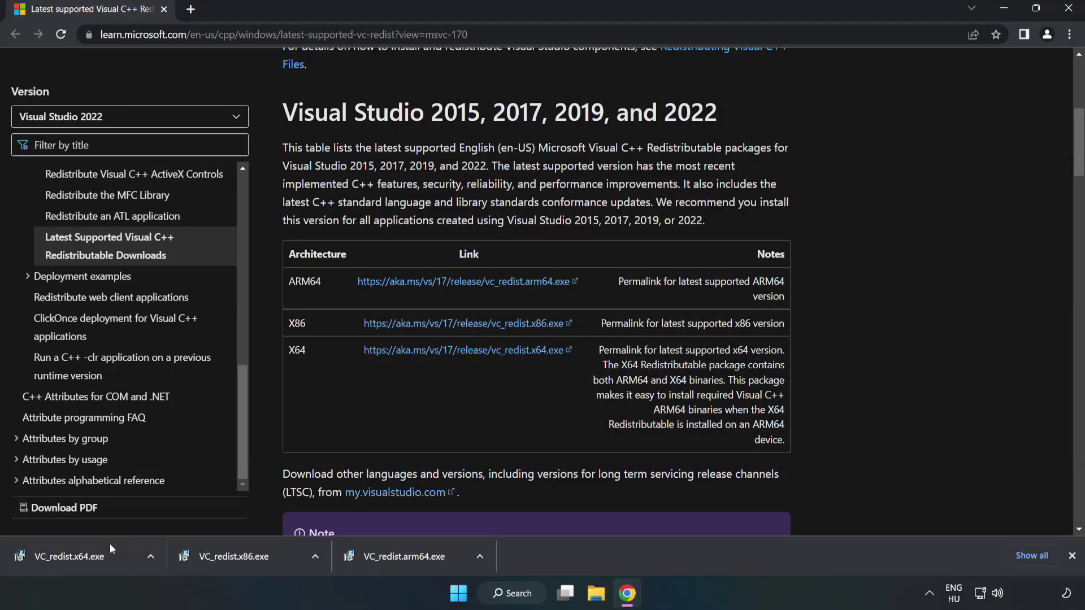
Install the x64 Visual C++ 2015-2022 redistributable, then close Chrome.
{"action": "left_click", "coordinate": [59, 553]}
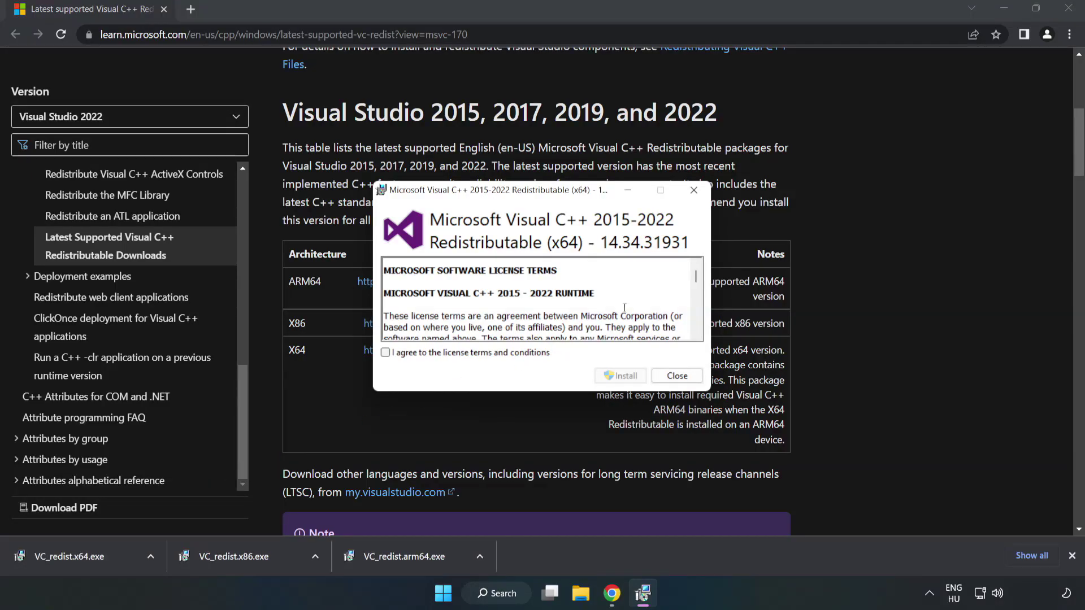
{"action": "left_click_drag", "start_coordinate": [696, 280], "coordinate": [698, 330]}
{"action": "left_click", "coordinate": [386, 353]}
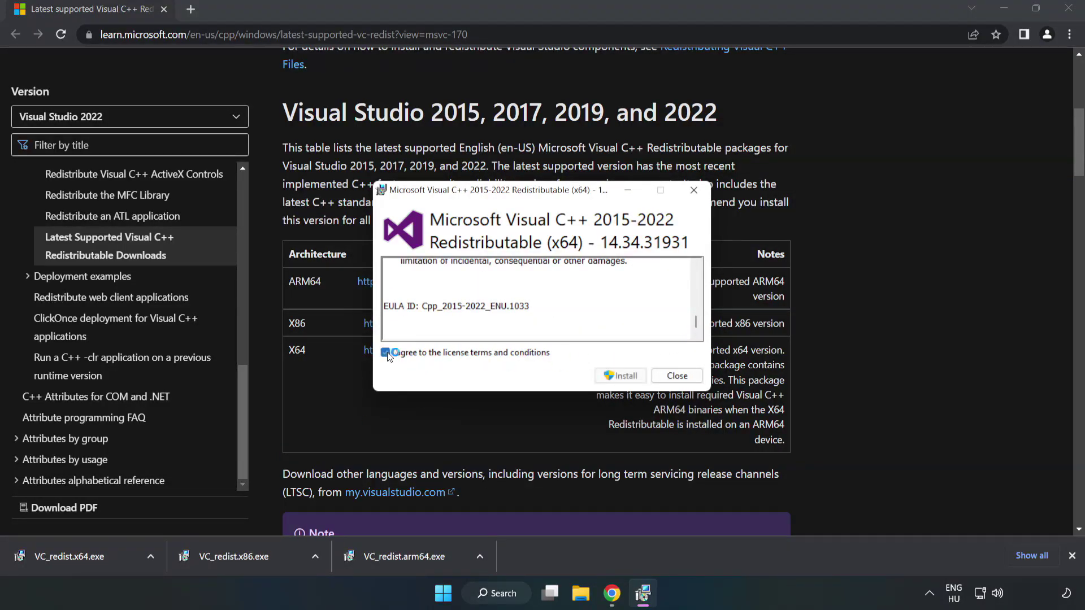
{"action": "left_click", "coordinate": [616, 375]}
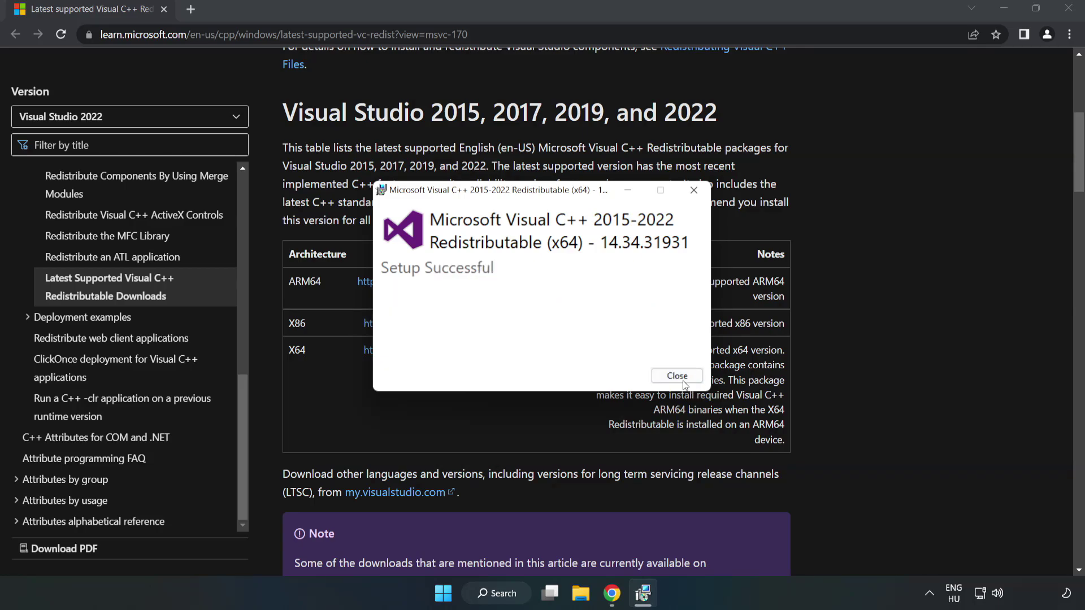
{"action": "left_click", "coordinate": [677, 376]}
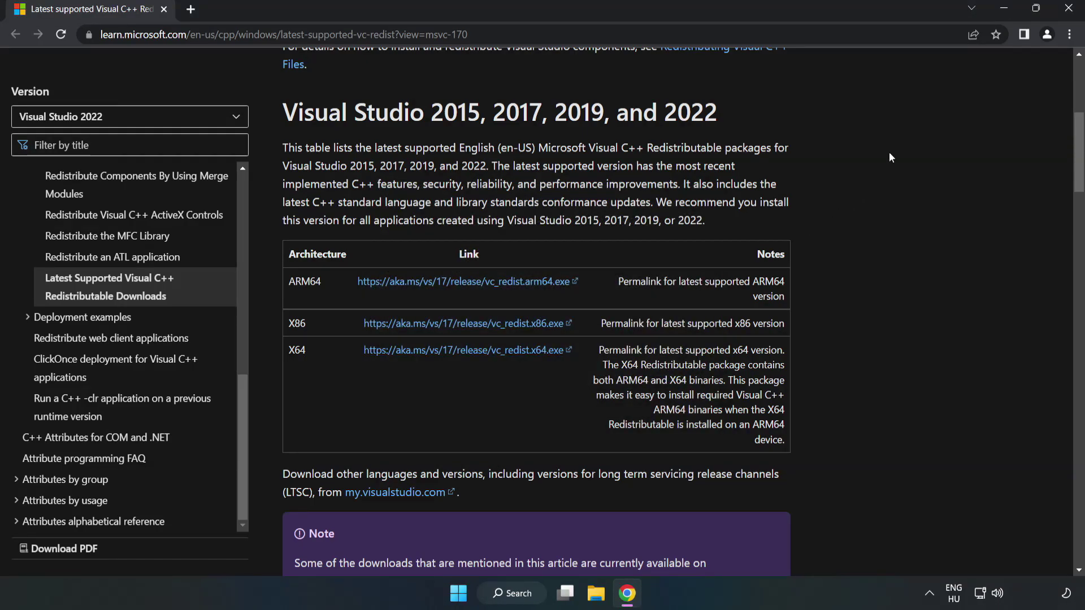
{"action": "left_click", "coordinate": [1070, 10]}
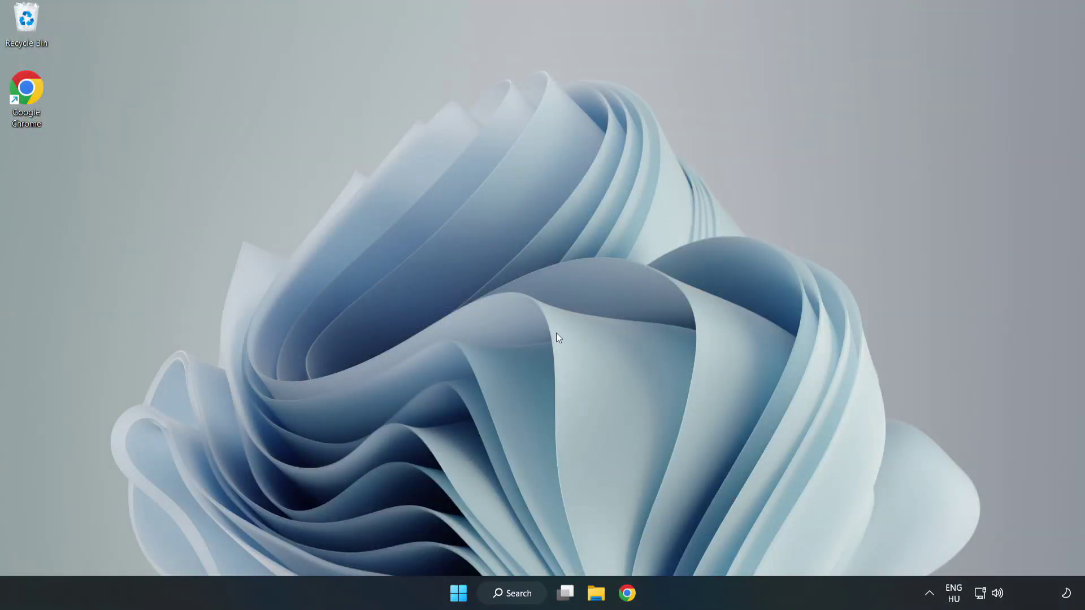
Search for 'cmd' and run Command Prompt as administrator.
{"action": "left_click", "coordinate": [525, 595]}
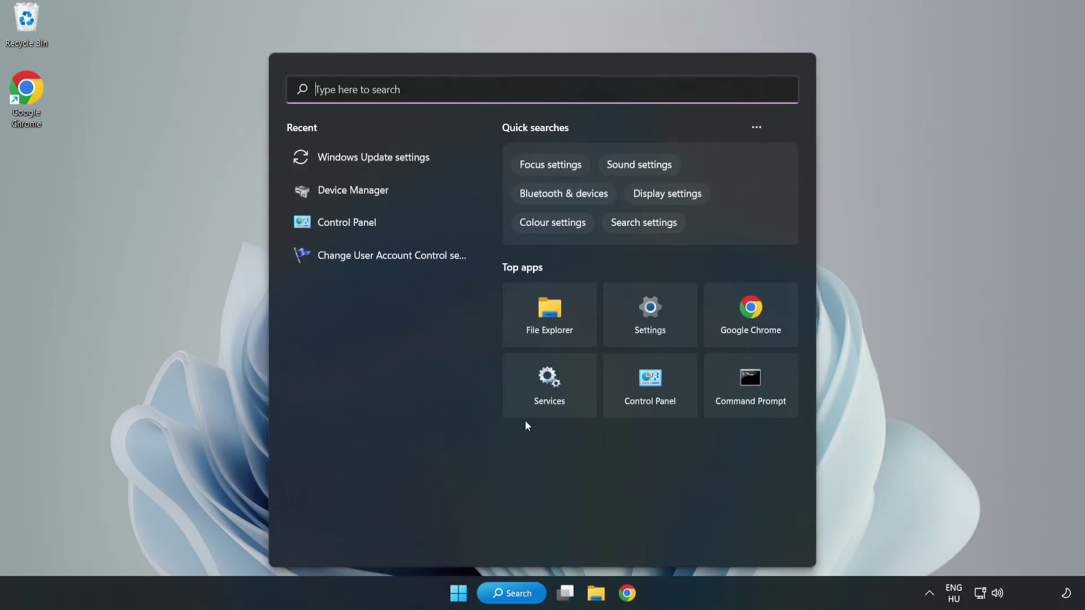
{"action": "type", "text": "cmd"}
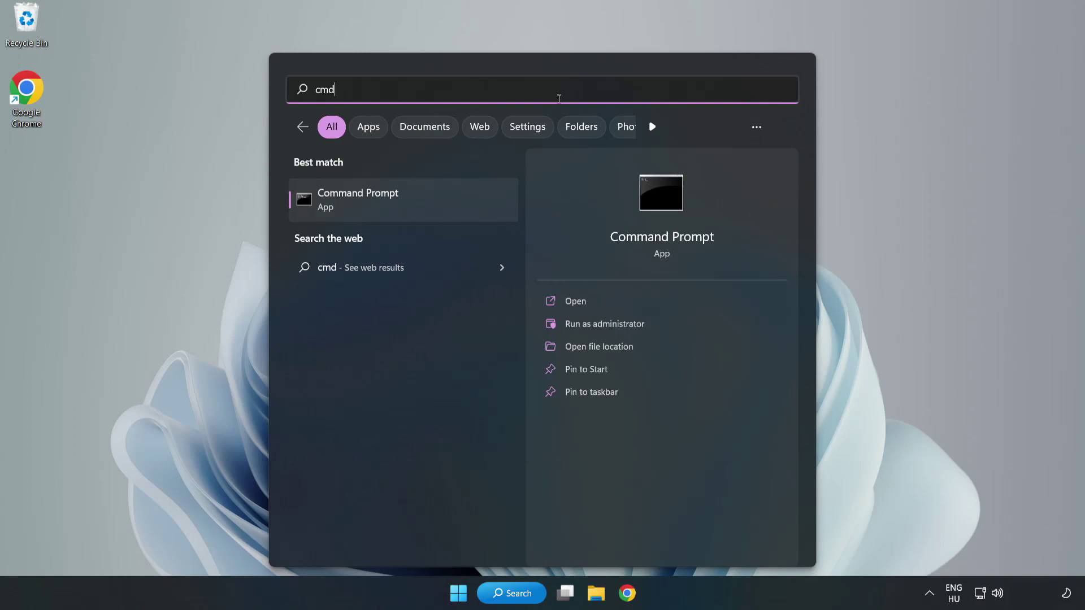
{"action": "right_click", "coordinate": [426, 205]}
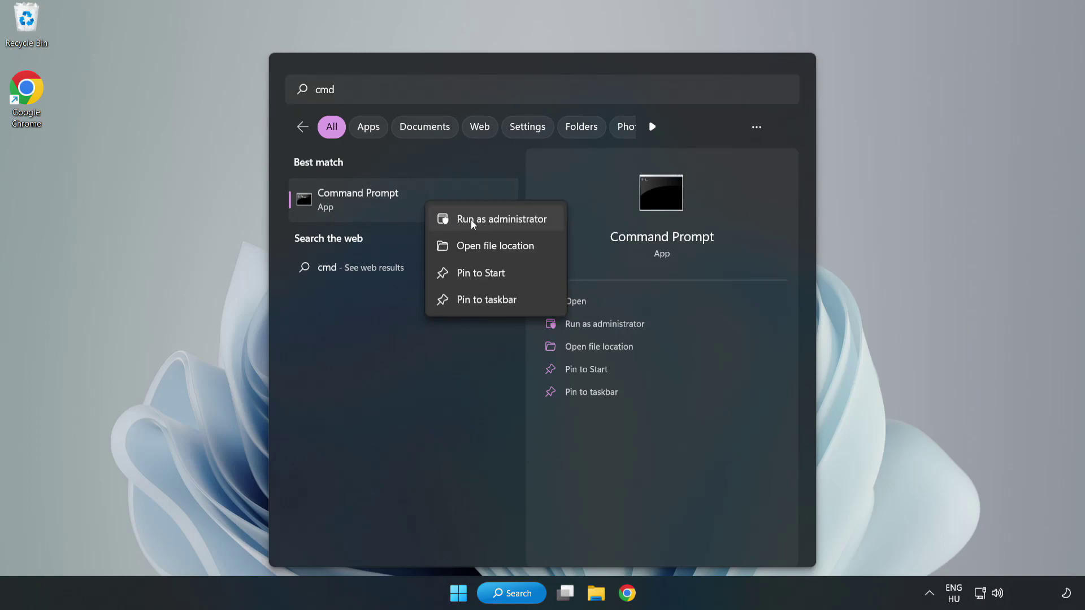
{"action": "left_click", "coordinate": [469, 220]}
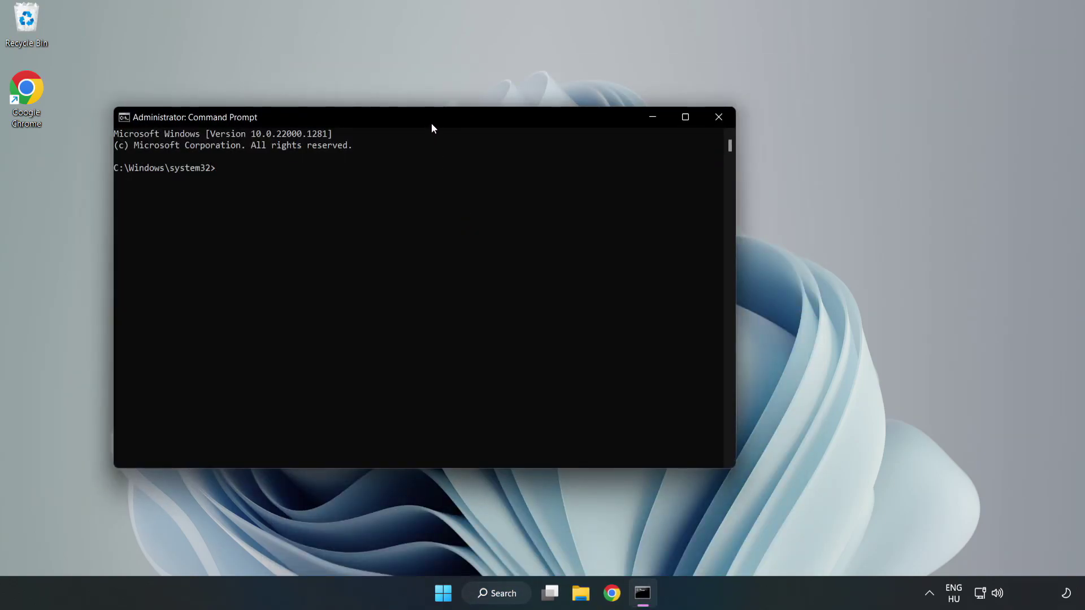
Run sfc /scannow, confirm it finds no integrity violations, and close Command Prompt.
{"action": "left_click_drag", "start_coordinate": [432, 124], "coordinate": [552, 123]}
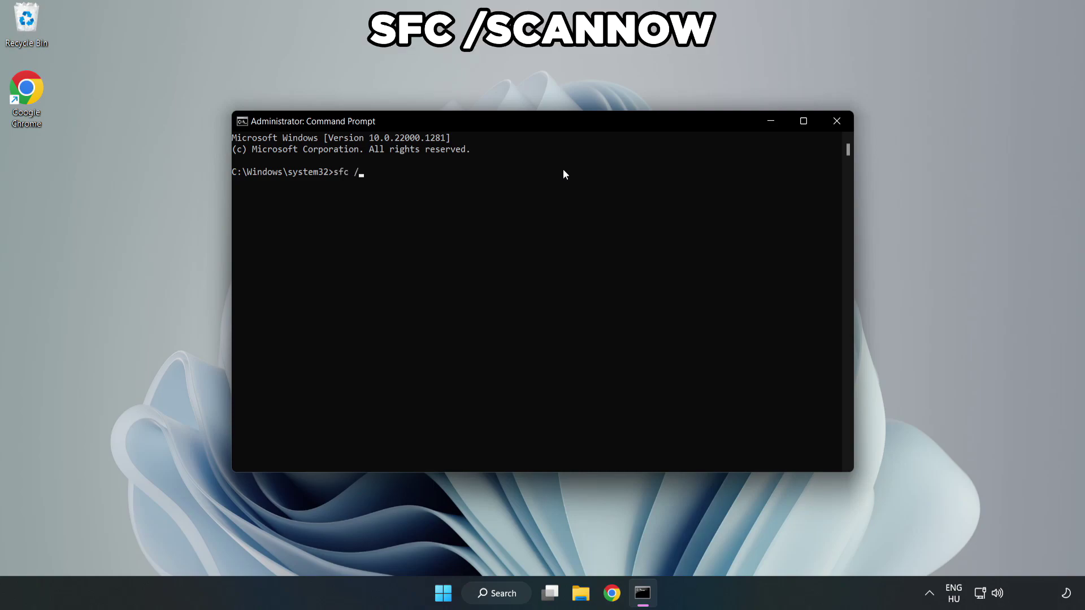
{"action": "type", "text": "sfc /scannow"}
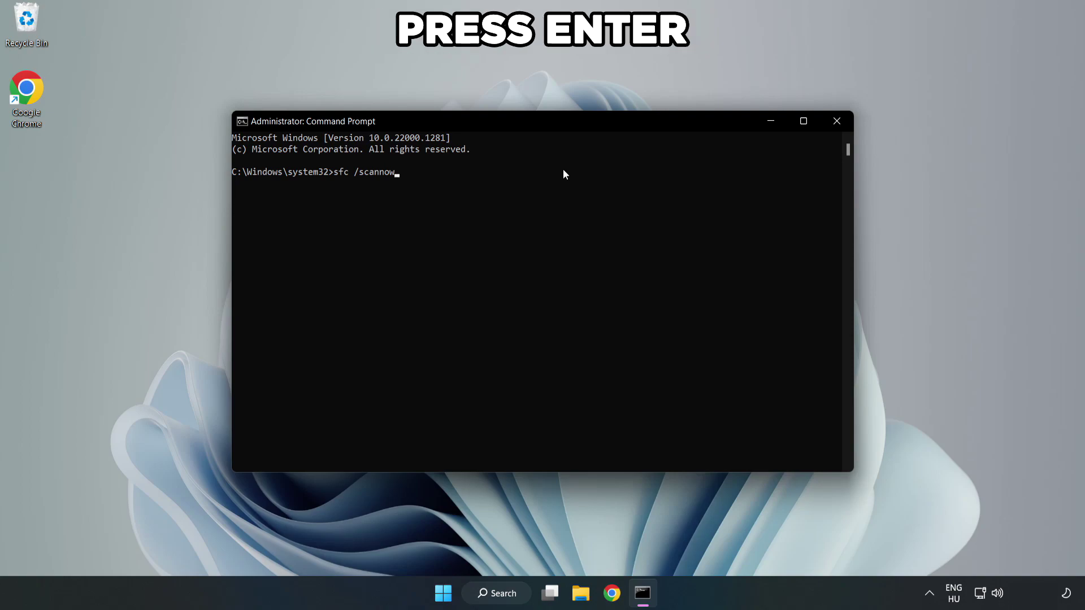
{"action": "key", "text": "Return"}
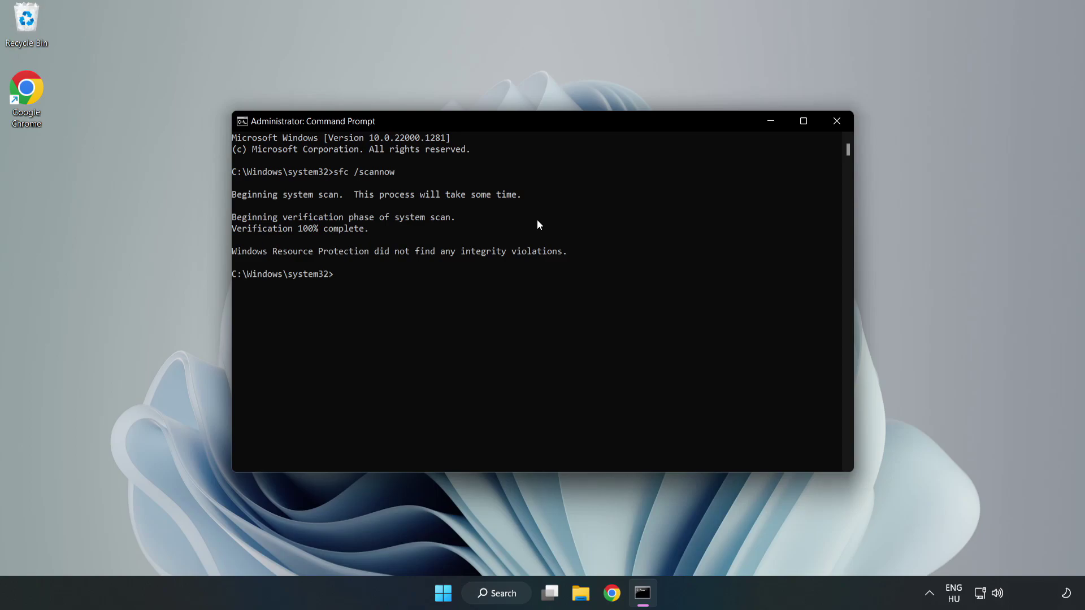
{"action": "left_click", "coordinate": [835, 127]}
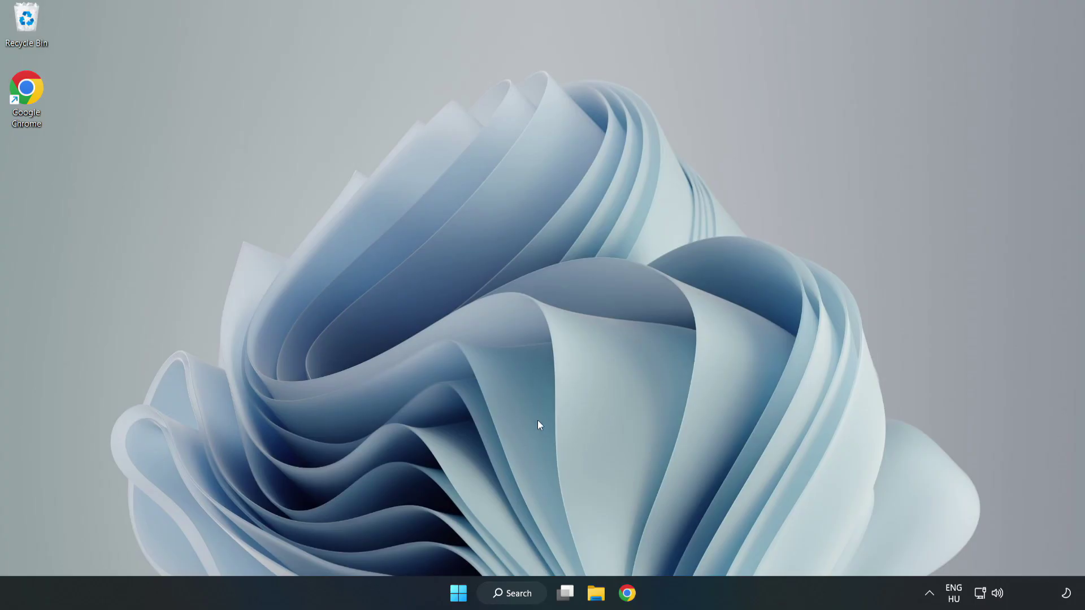
Search for 'security' and launch the Windows Security app.
{"action": "left_click", "coordinate": [510, 599]}
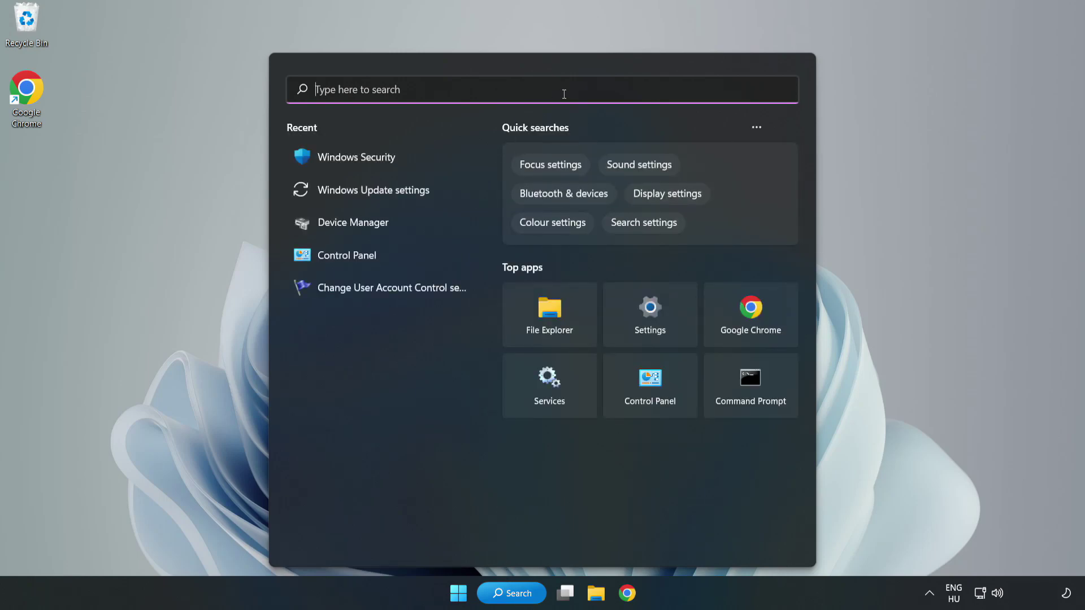
{"action": "type", "text": "sec"}
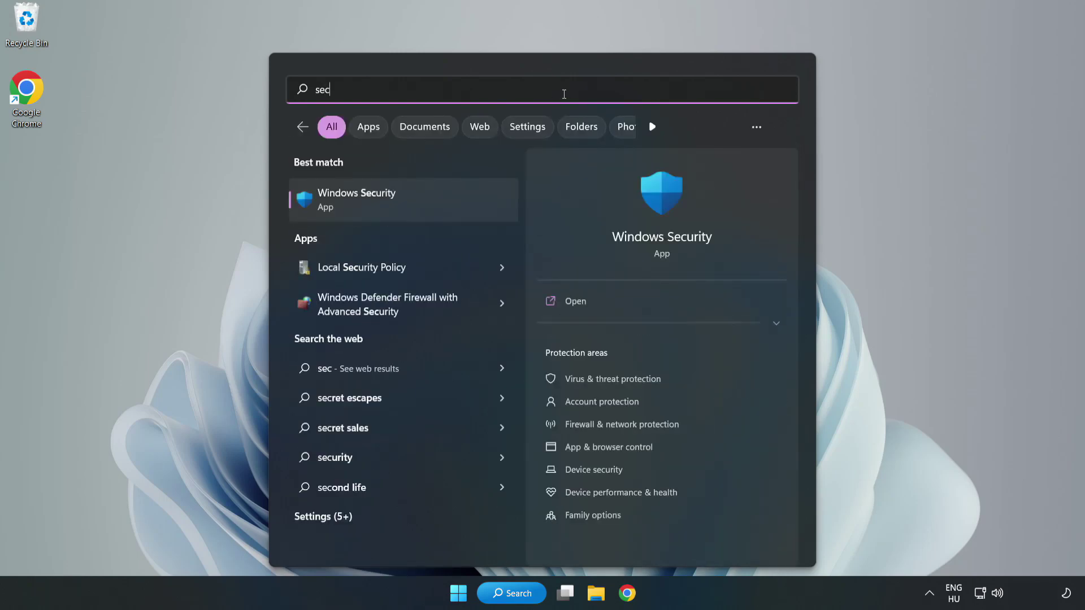
{"action": "type", "text": "urity"}
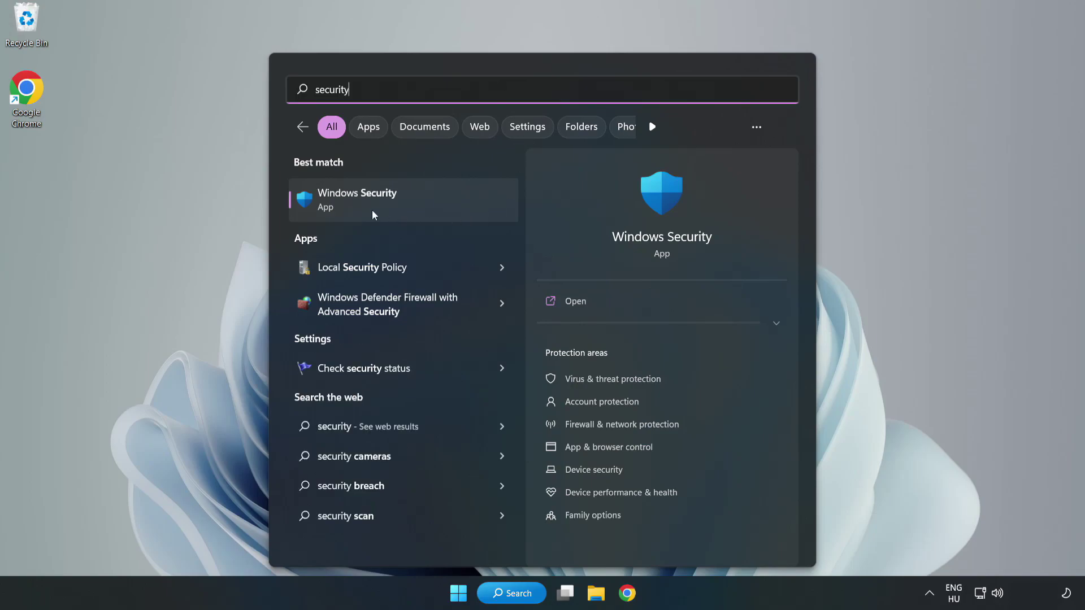
{"action": "left_click", "coordinate": [394, 210]}
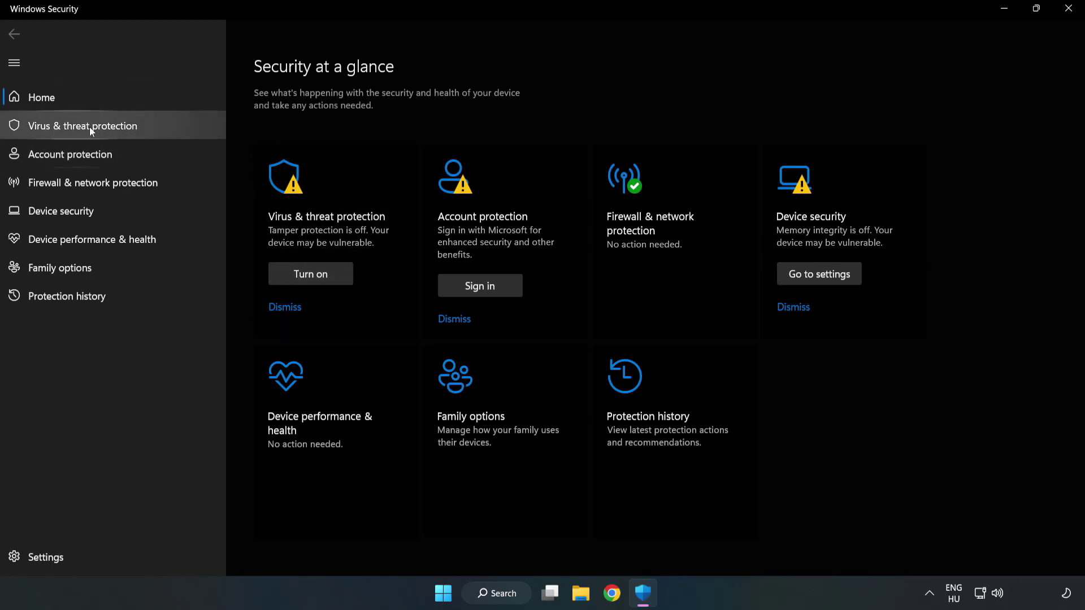
Go through Virus & threat protection settings to the empty Exclusions page and list the exclusion types.
{"action": "left_click", "coordinate": [72, 132]}
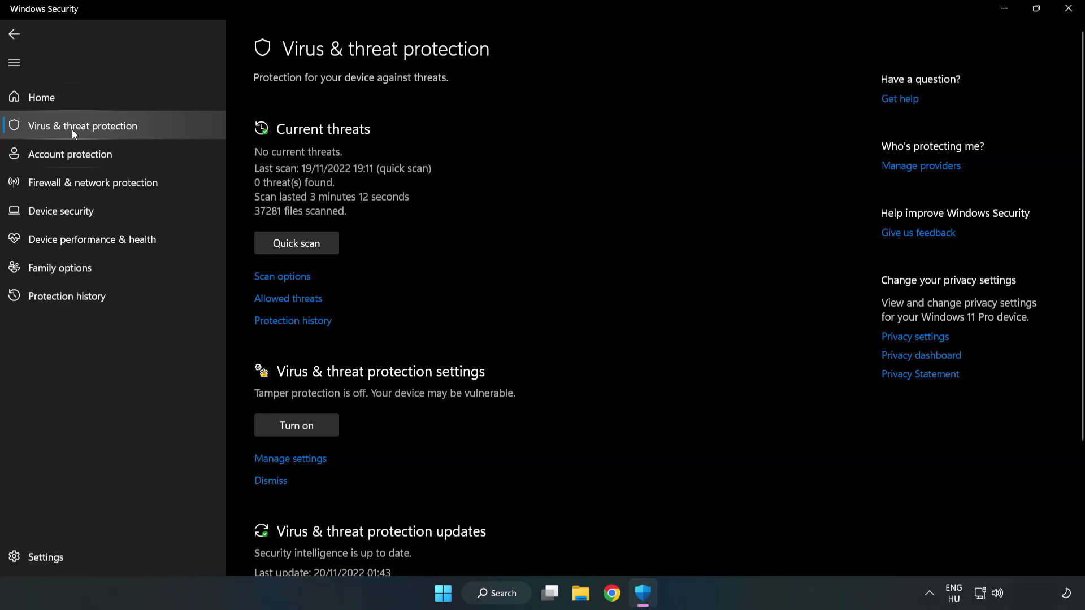
{"action": "scroll", "coordinate": [565, 218], "scroll_direction": "down", "scroll_amount": 2}
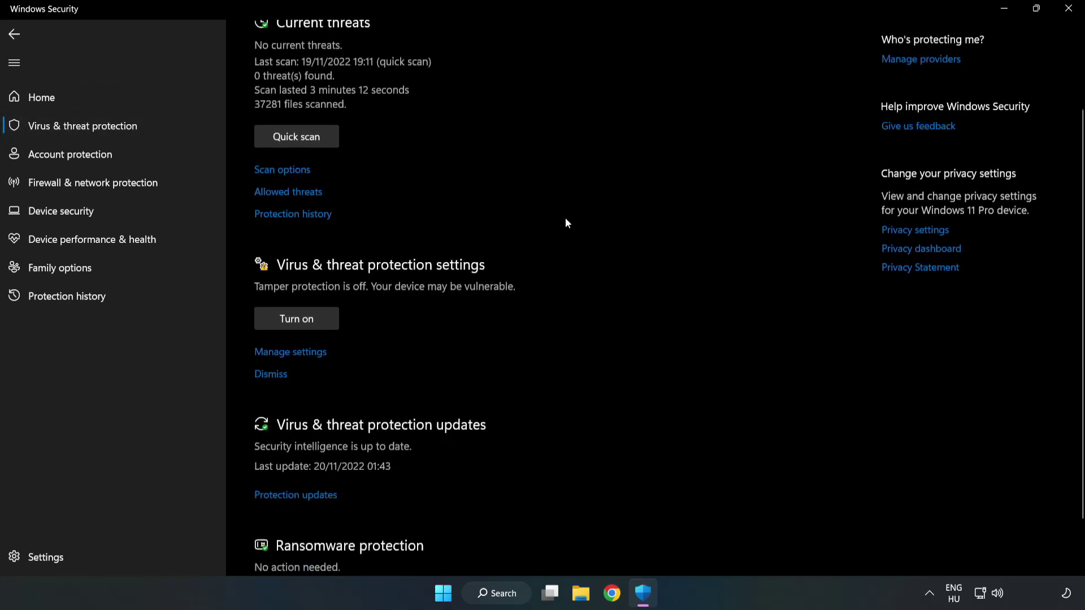
{"action": "scroll", "coordinate": [567, 222], "scroll_direction": "down", "scroll_amount": 1}
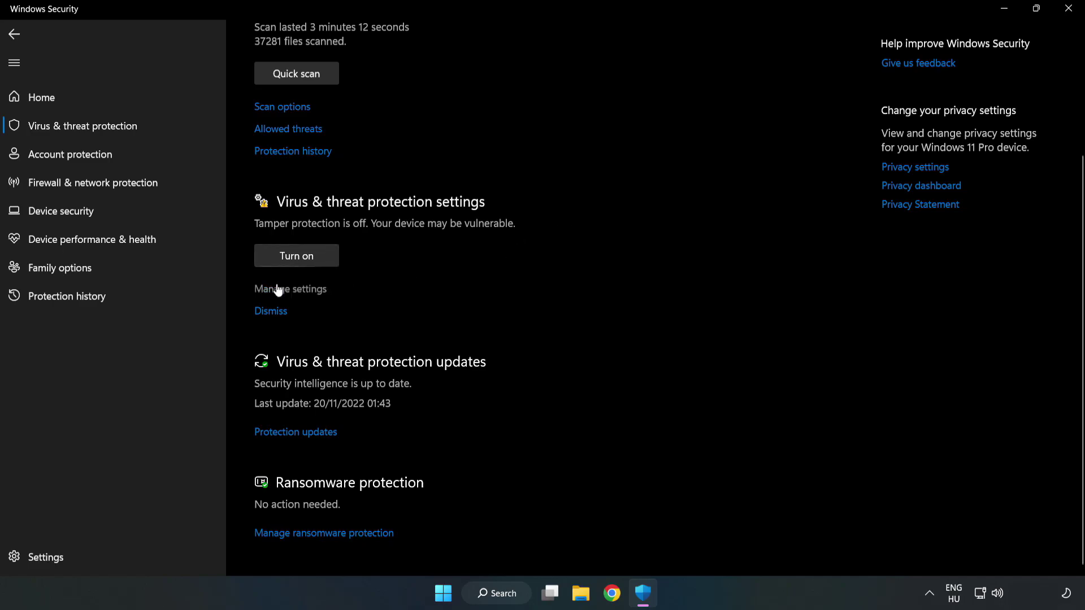
{"action": "left_click", "coordinate": [296, 290]}
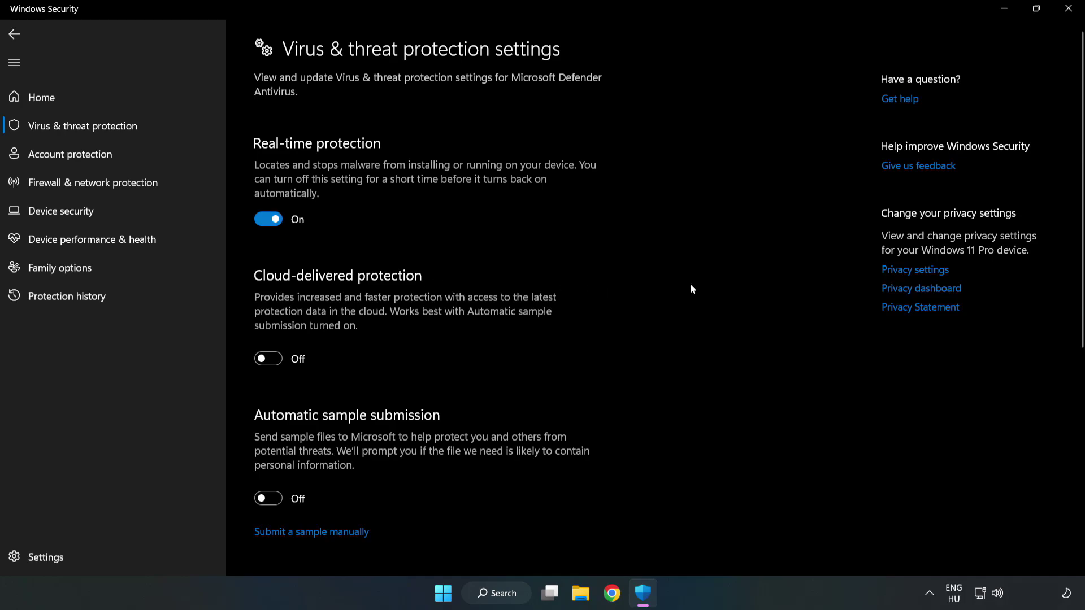
{"action": "scroll", "coordinate": [691, 285], "scroll_direction": "down", "scroll_amount": 6}
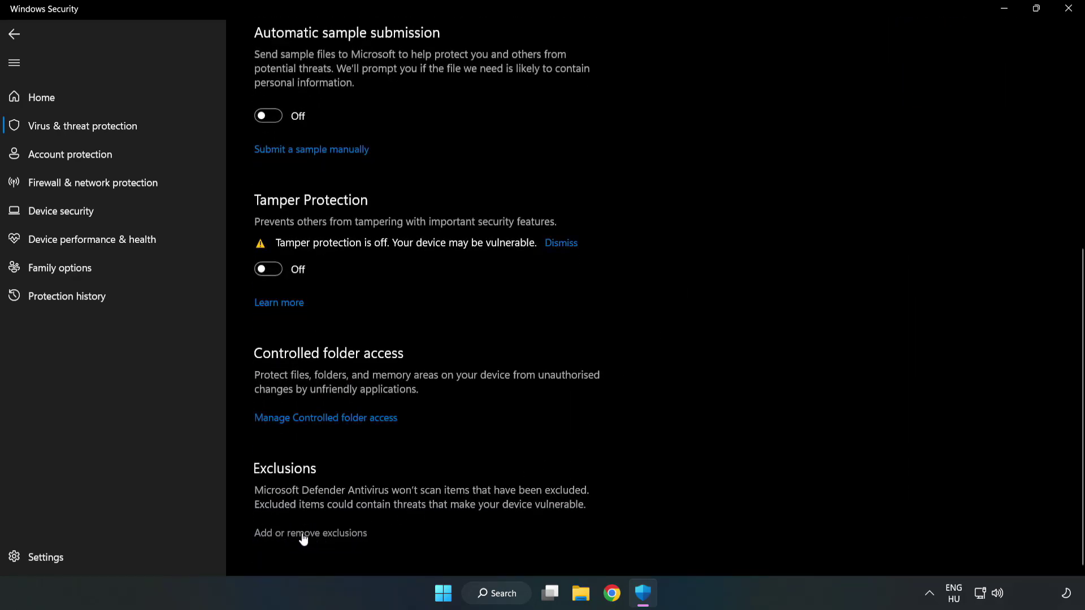
{"action": "left_click", "coordinate": [319, 534]}
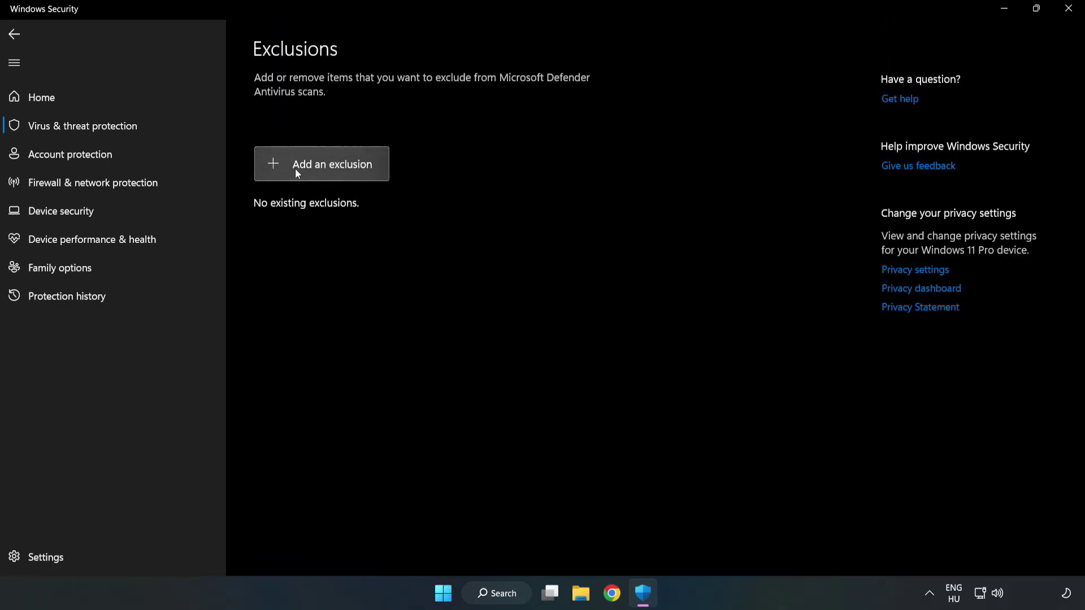
{"action": "left_click", "coordinate": [333, 172]}
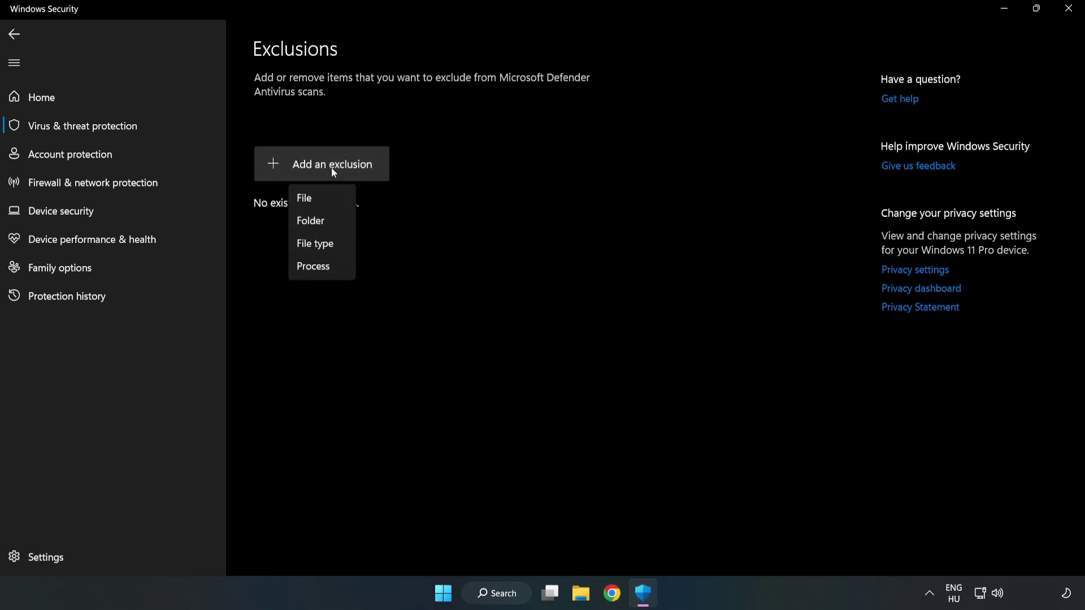
Exclude the NOT WORKING APP shortcut in C:\Program Files (x86) as a file, then close Windows Security.
{"action": "left_click", "coordinate": [308, 198]}
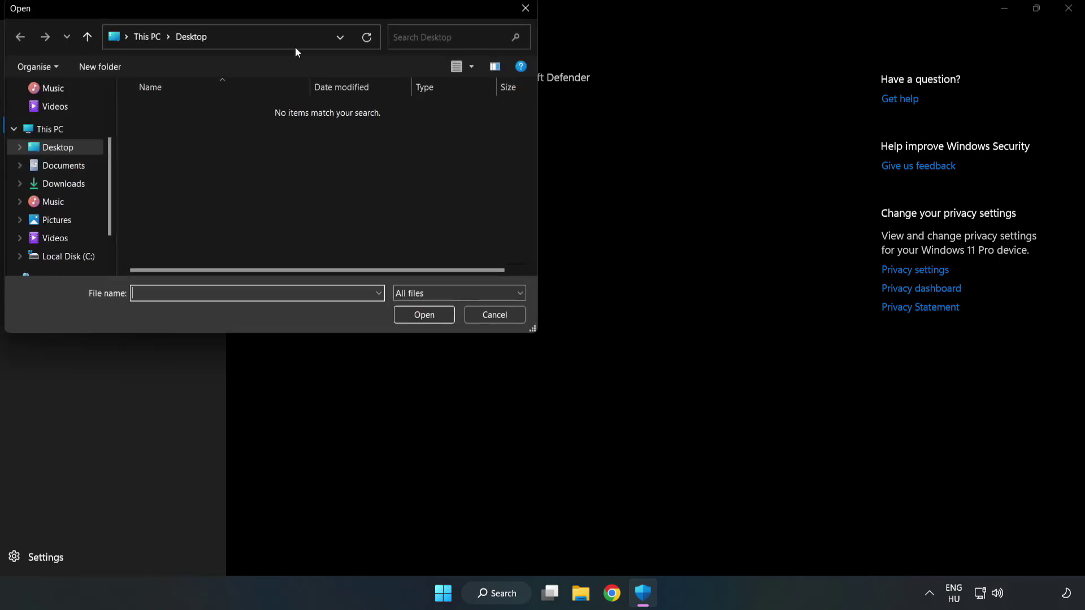
{"action": "left_click_drag", "start_coordinate": [293, 10], "coordinate": [500, 119]}
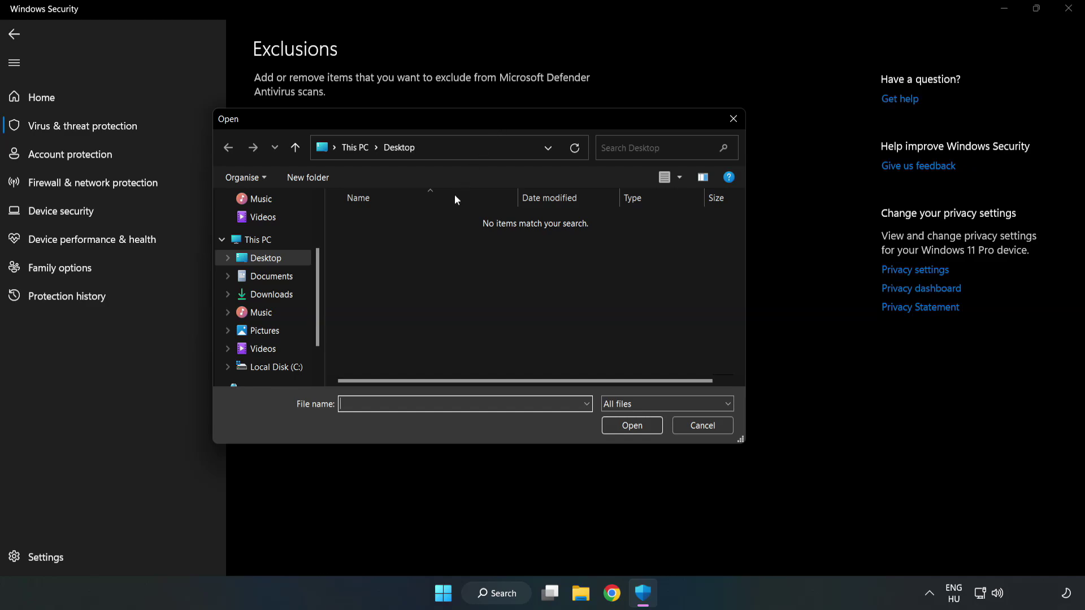
{"action": "left_click", "coordinate": [280, 368]}
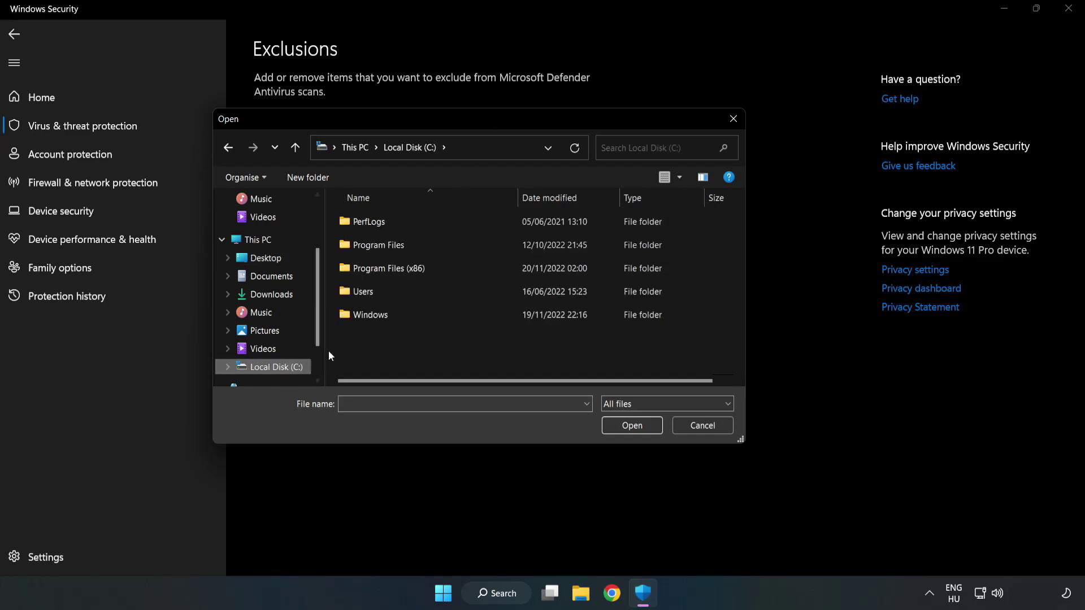
{"action": "double_click", "coordinate": [426, 270]}
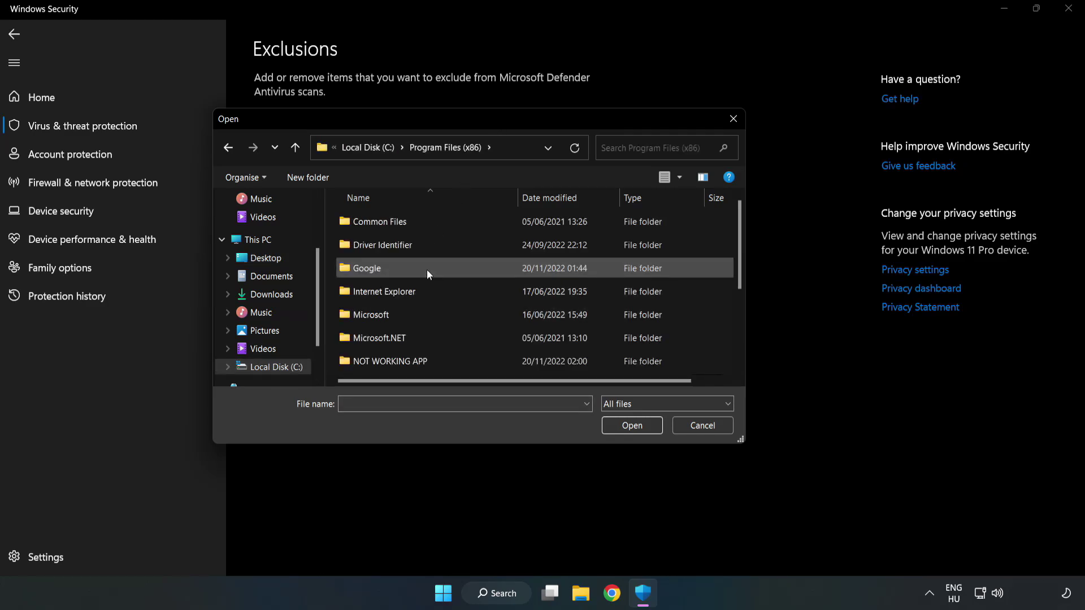
{"action": "double_click", "coordinate": [426, 358]}
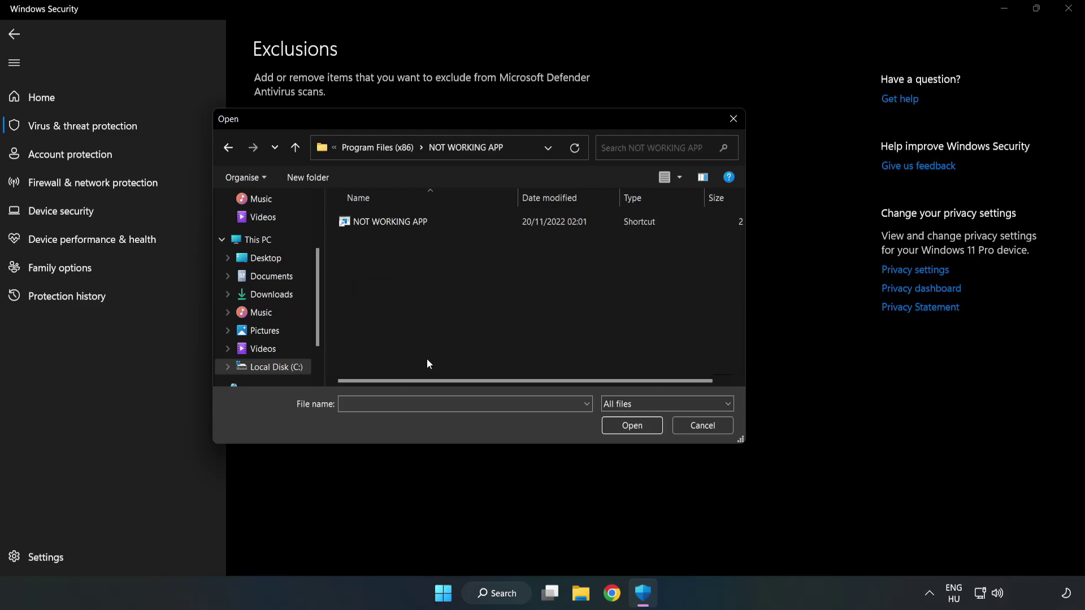
{"action": "left_click", "coordinate": [383, 222]}
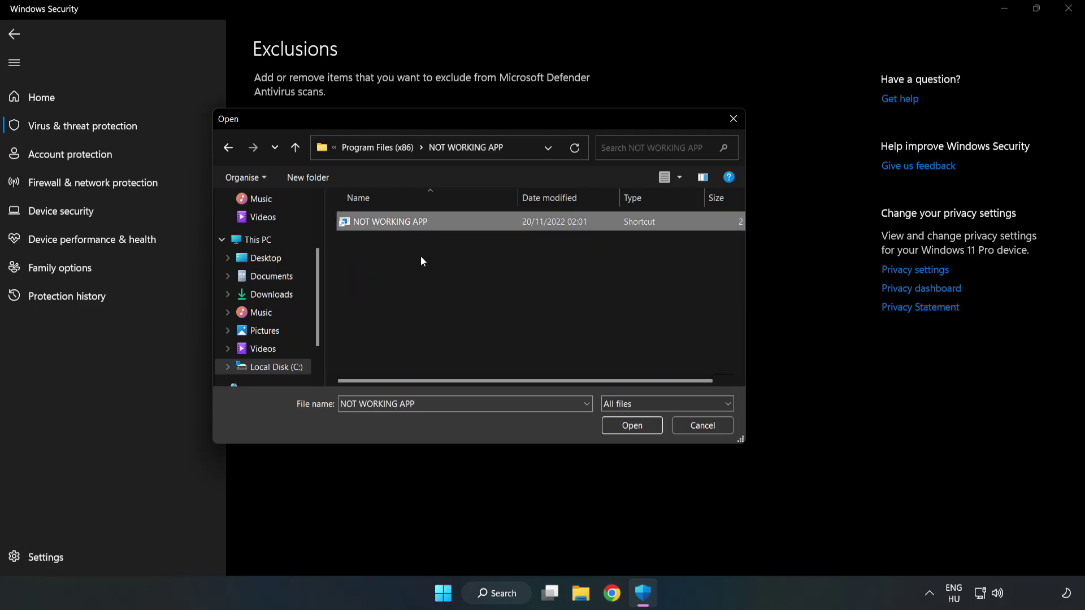
{"action": "left_click", "coordinate": [632, 426]}
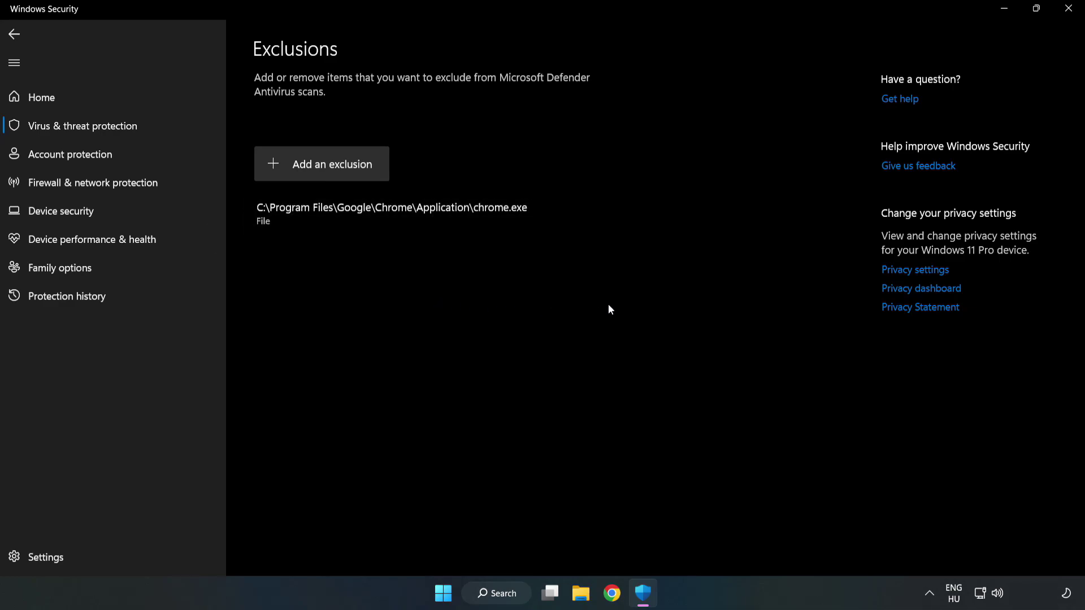
{"action": "left_click", "coordinate": [1068, 9]}
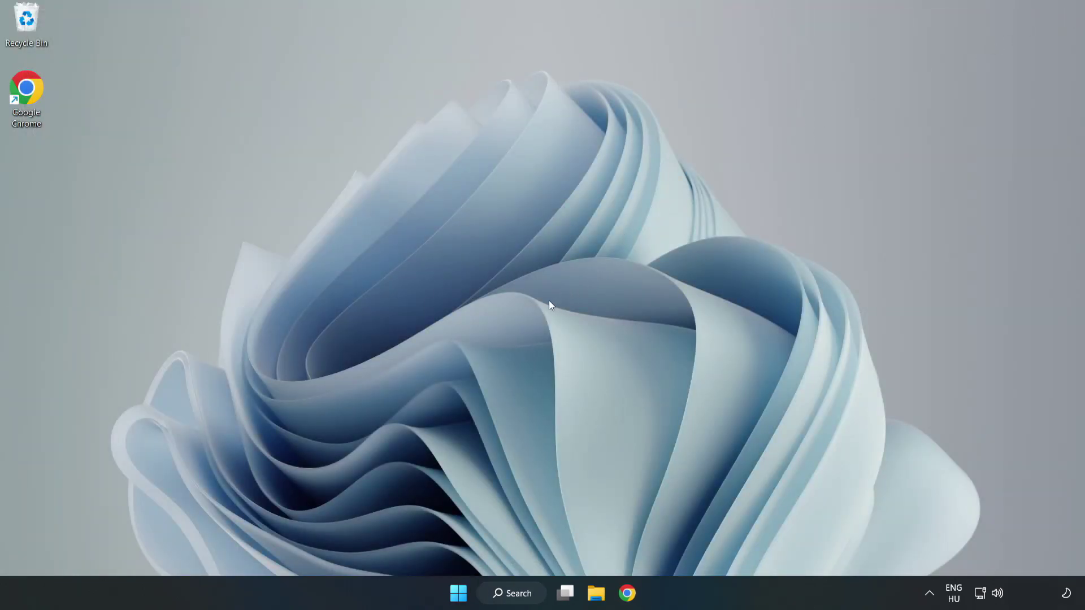
Show the Start menu's power options: Sleep, Shut down and Restart.
{"action": "left_click", "coordinate": [459, 592]}
{"action": "left_click", "coordinate": [719, 545]}
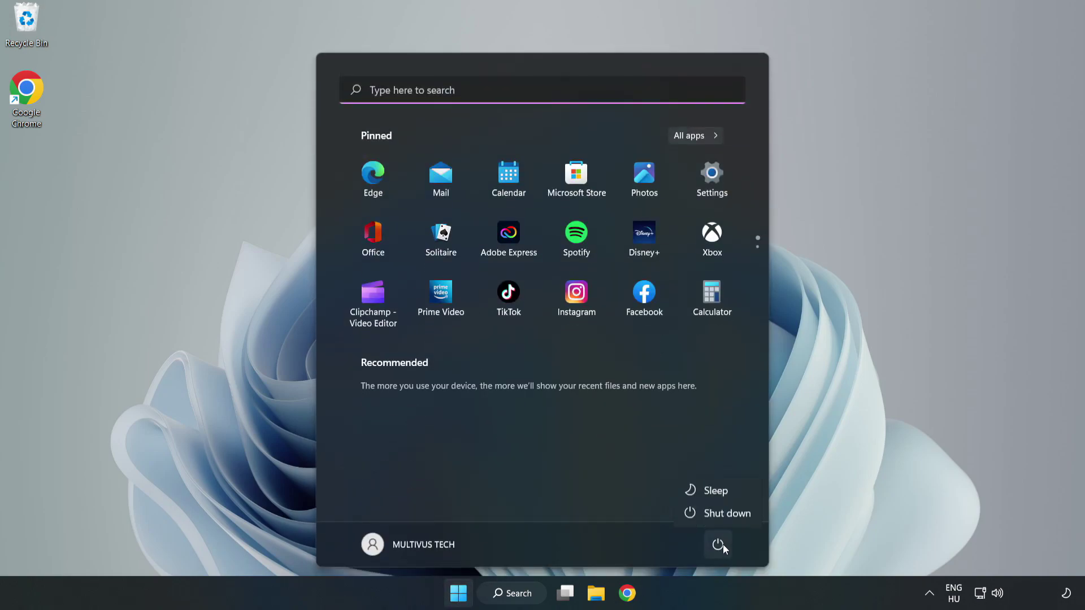